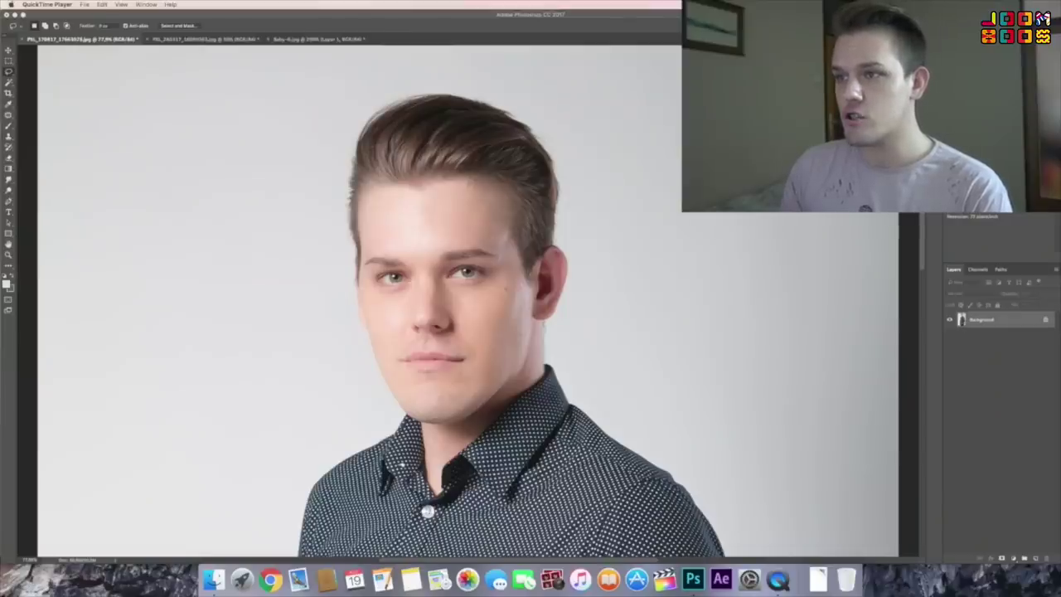
View the baby photo Baby-4.jpg, zooming out to see it whole and back in.
{"action": "left_click", "coordinate": [227, 39]}
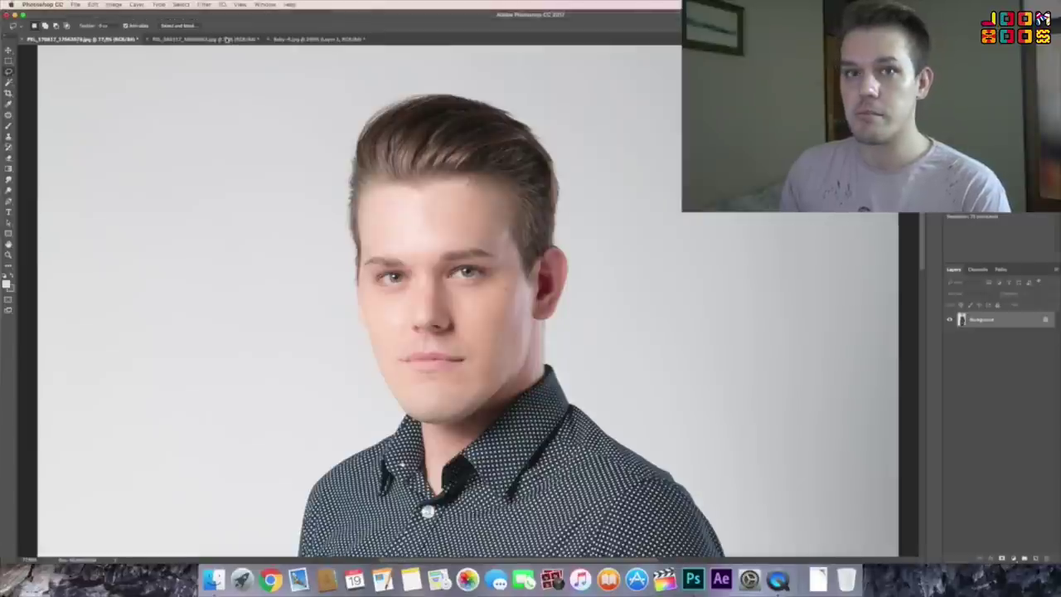
{"action": "left_click", "coordinate": [227, 39]}
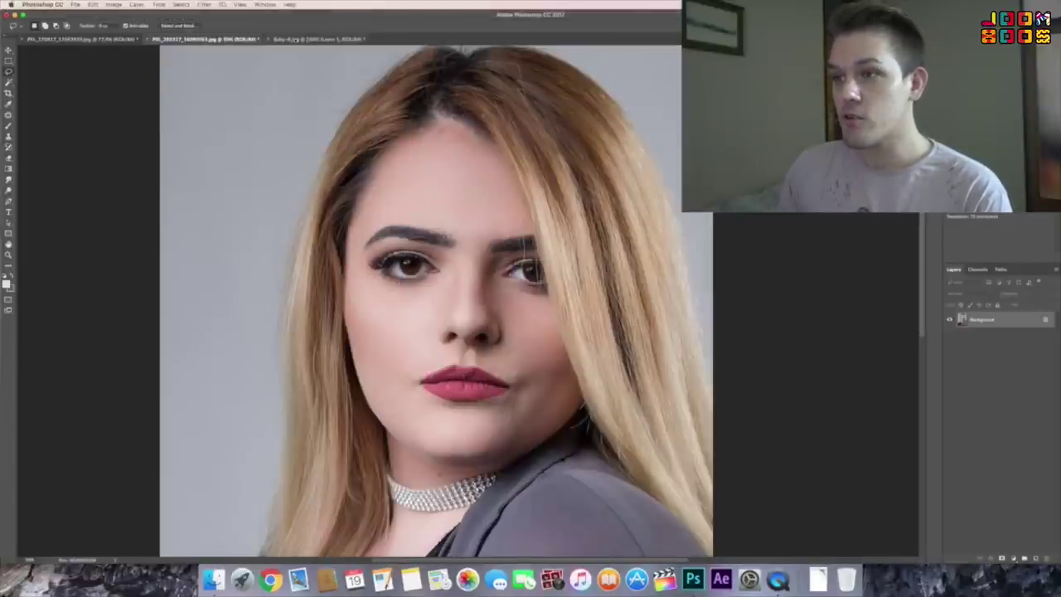
{"action": "left_click", "coordinate": [333, 40]}
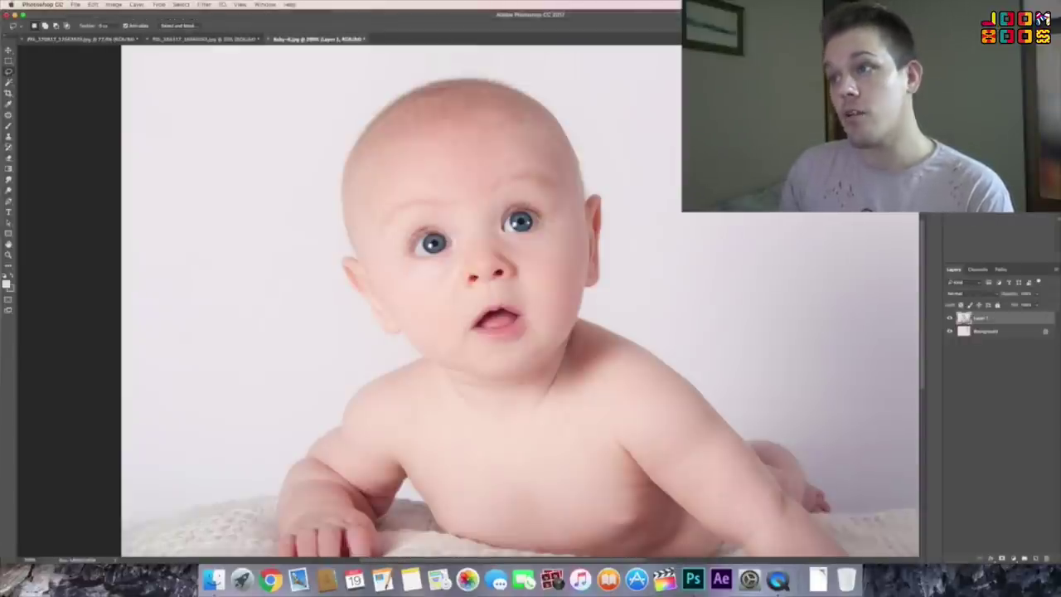
{"action": "key", "text": "super+minus"}
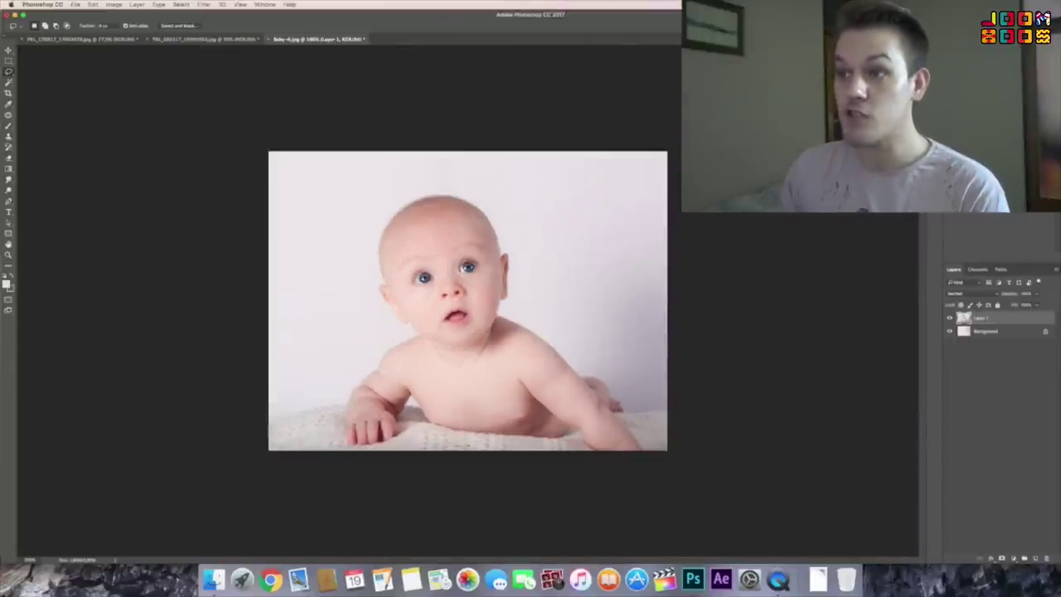
{"action": "key", "text": "super+plus"}
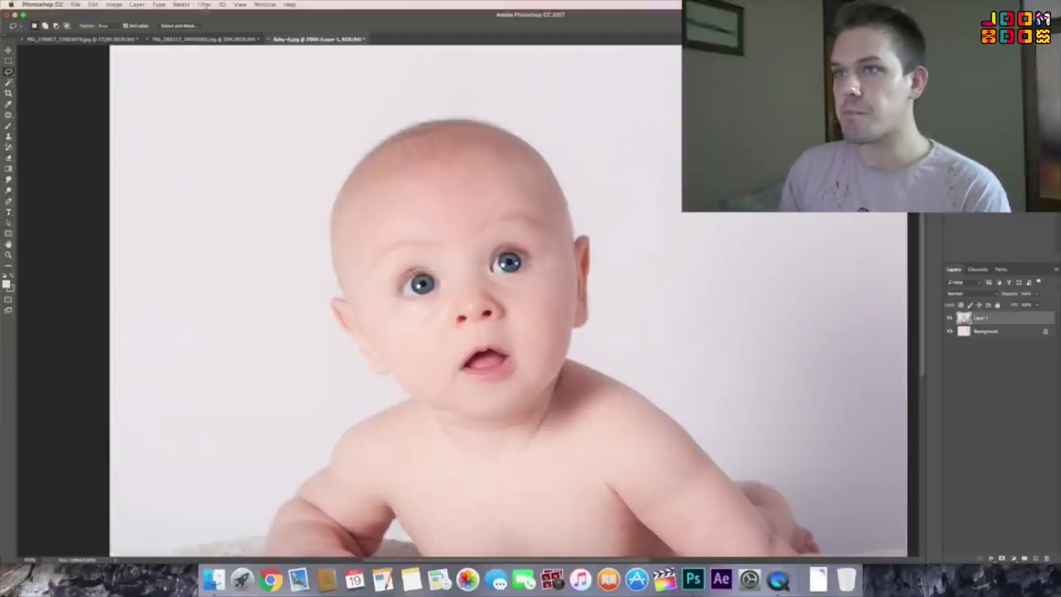
Flip between the woman's and the man's portraits to compare them.
{"action": "left_click", "coordinate": [218, 39]}
{"action": "key", "text": "ctrl+shift+Tab"}
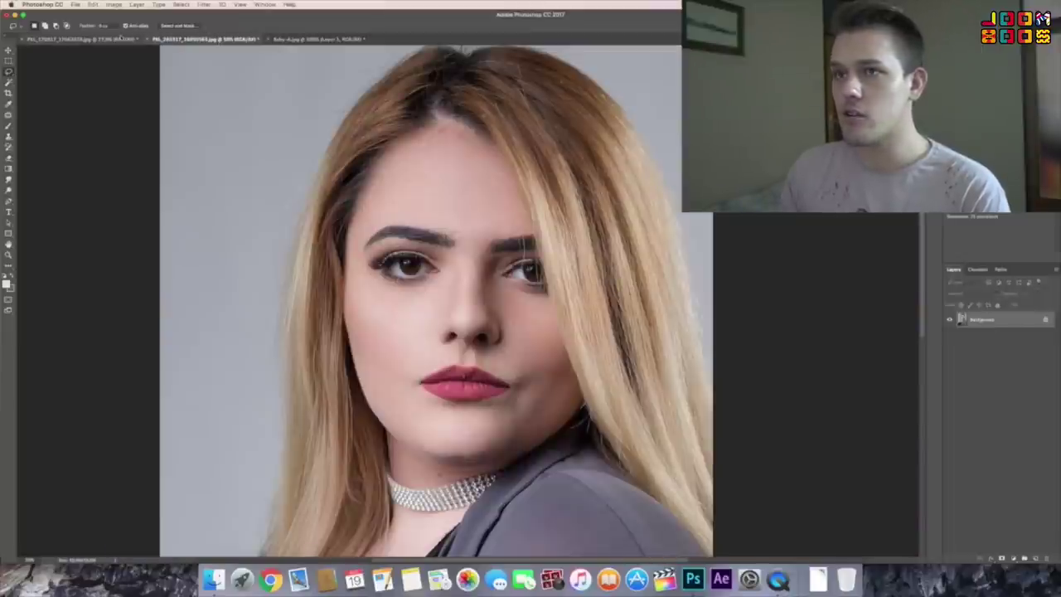
{"action": "left_click", "coordinate": [196, 39]}
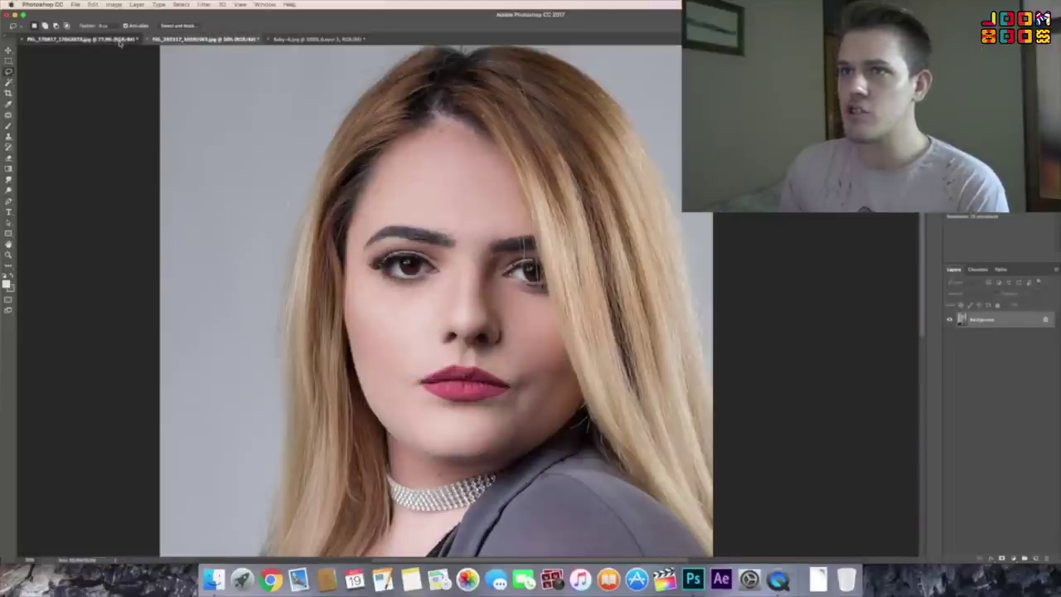
{"action": "left_click", "coordinate": [78, 39]}
{"action": "left_click", "coordinate": [195, 39]}
Lasso the nose in the woman's portrait, copy it, and paste it into Baby-4.jpg.
{"action": "key", "text": "ctrl+shift+Tab"}
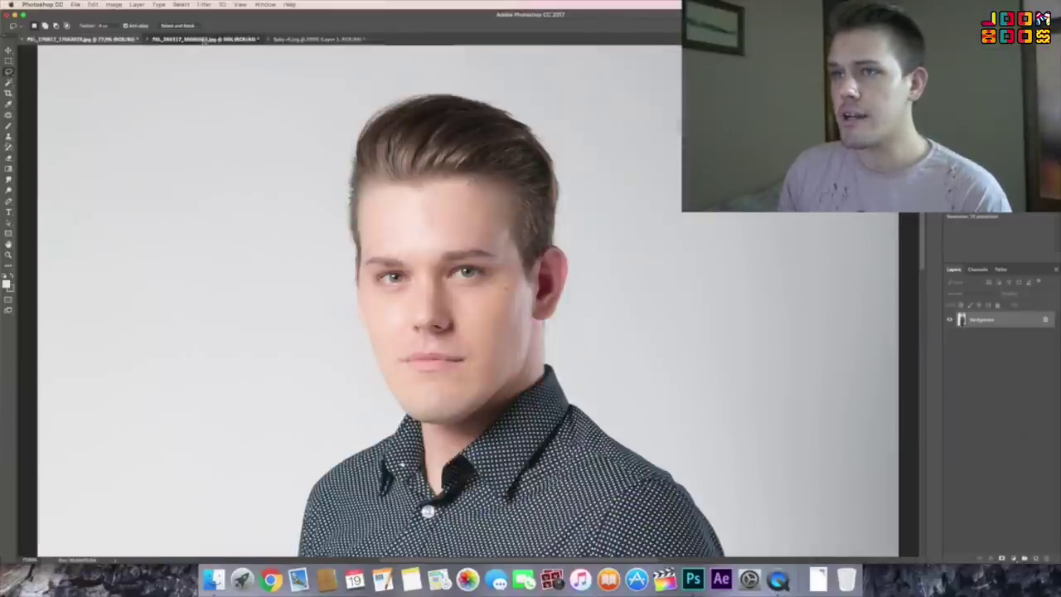
{"action": "left_click", "coordinate": [205, 39]}
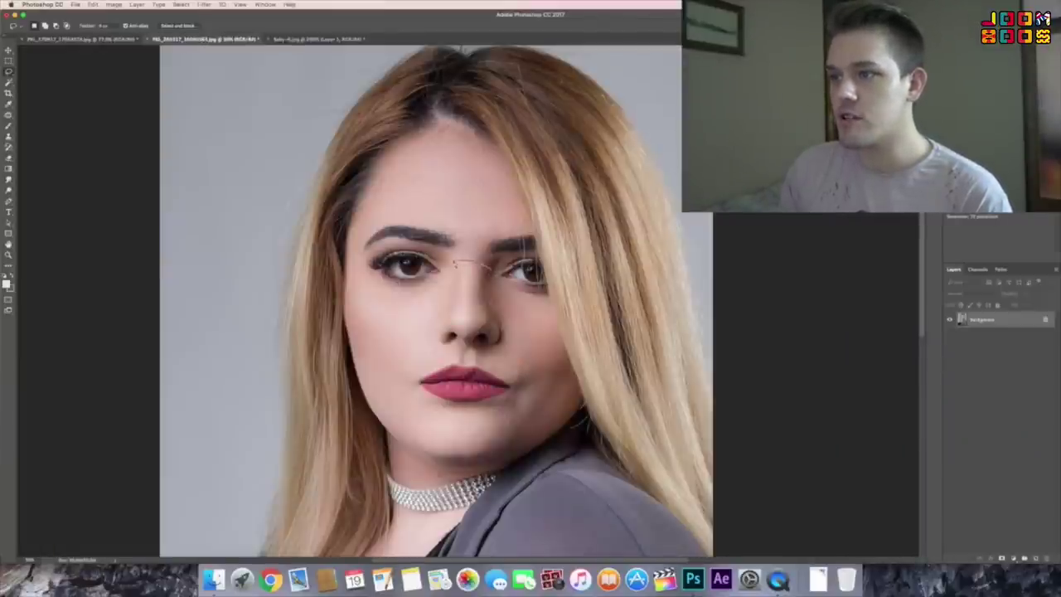
{"action": "left_click_drag", "start_coordinate": [448, 274], "coordinate": [433, 305]}
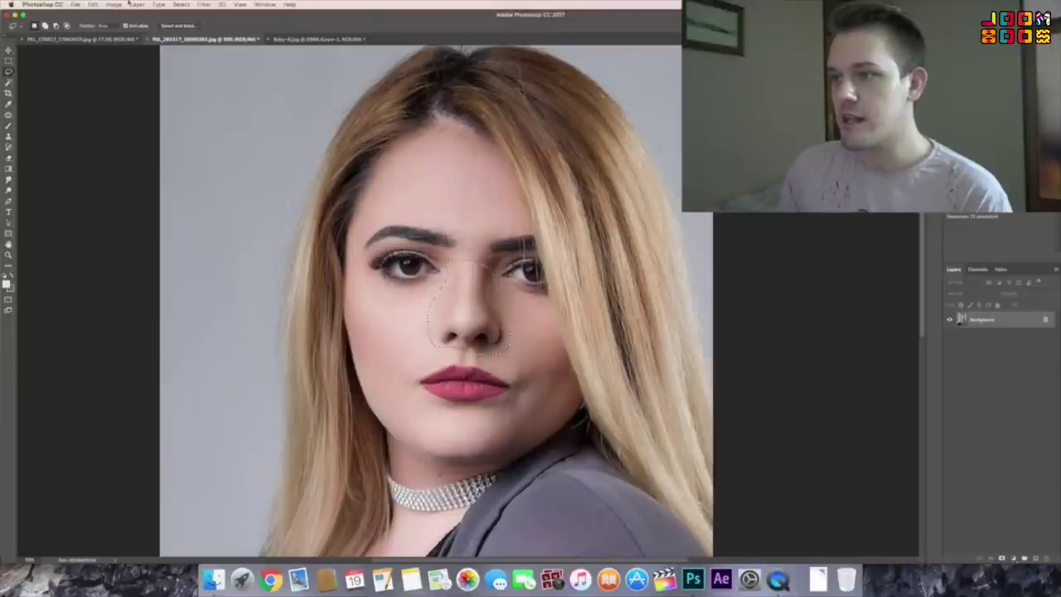
{"action": "left_click", "coordinate": [95, 5]}
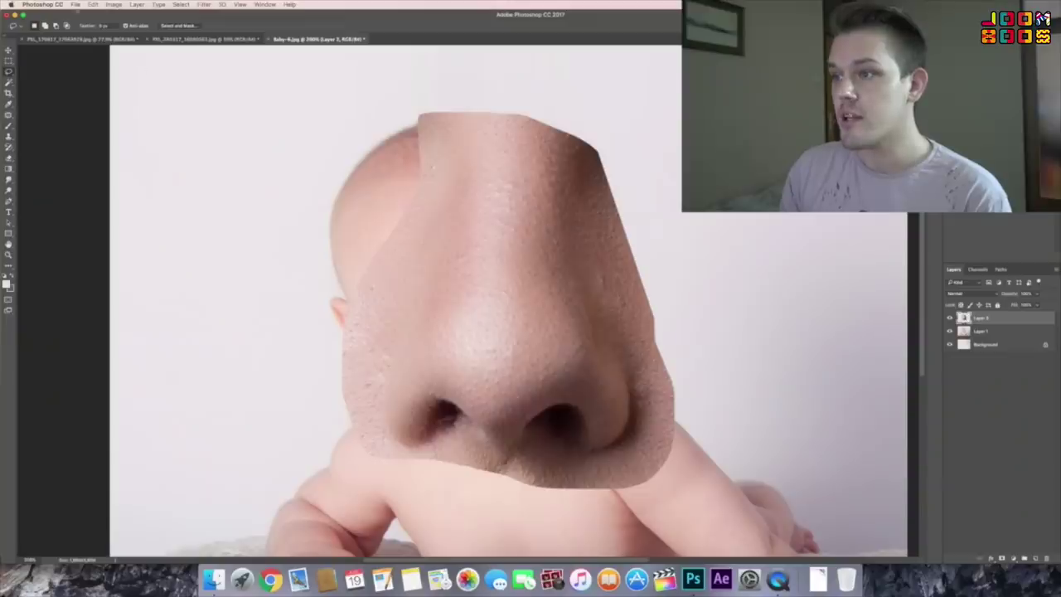
{"action": "left_click", "coordinate": [93, 5]}
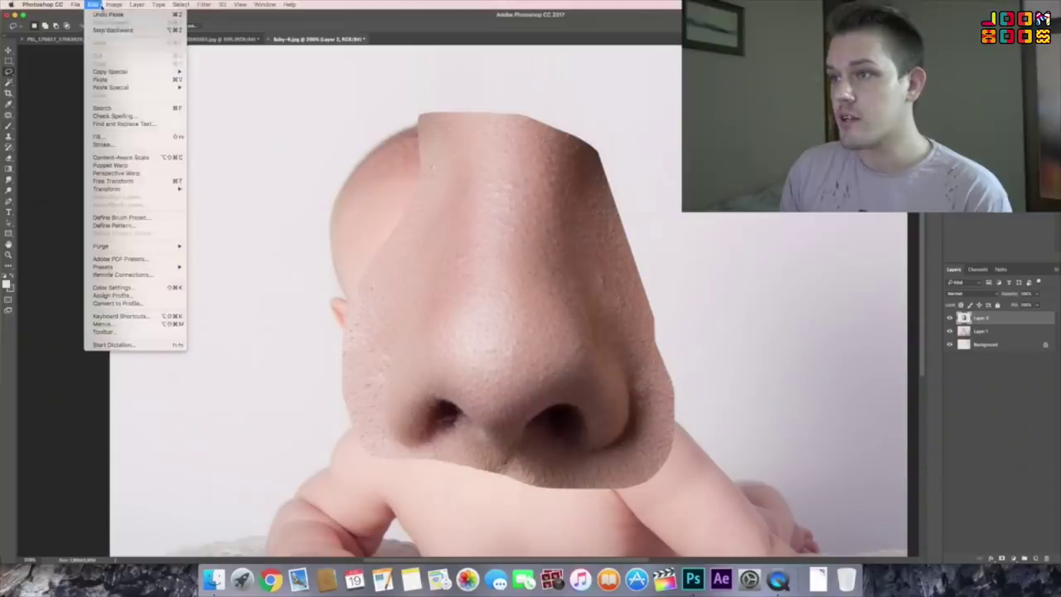
Scale down, tilt and move the pasted nose between the baby's eyes, then apply the transform.
{"action": "left_click", "coordinate": [120, 181]}
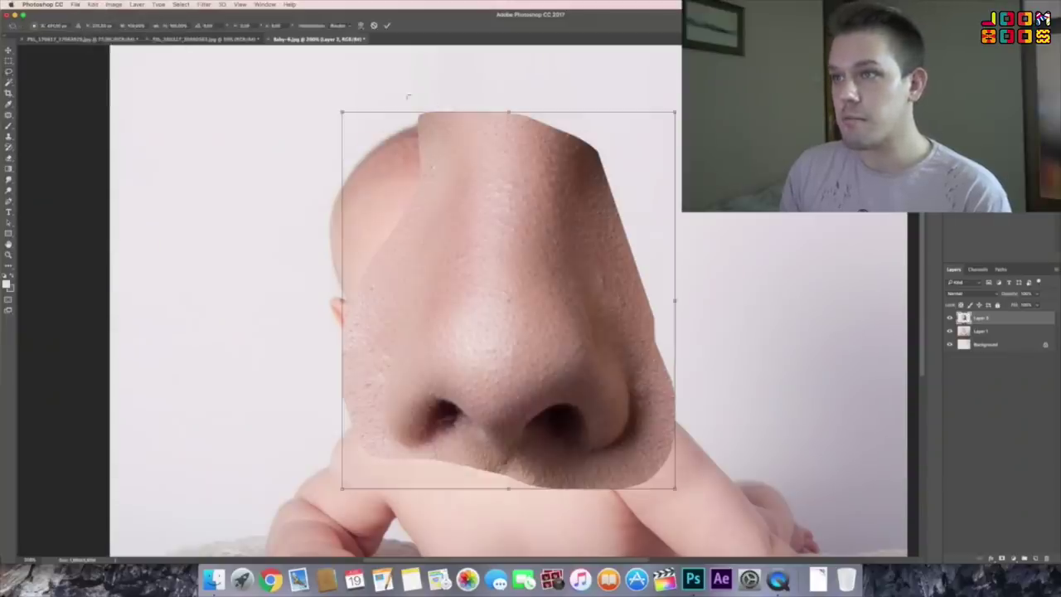
{"action": "left_click_drag", "start_coordinate": [340, 111], "coordinate": [592, 396]}
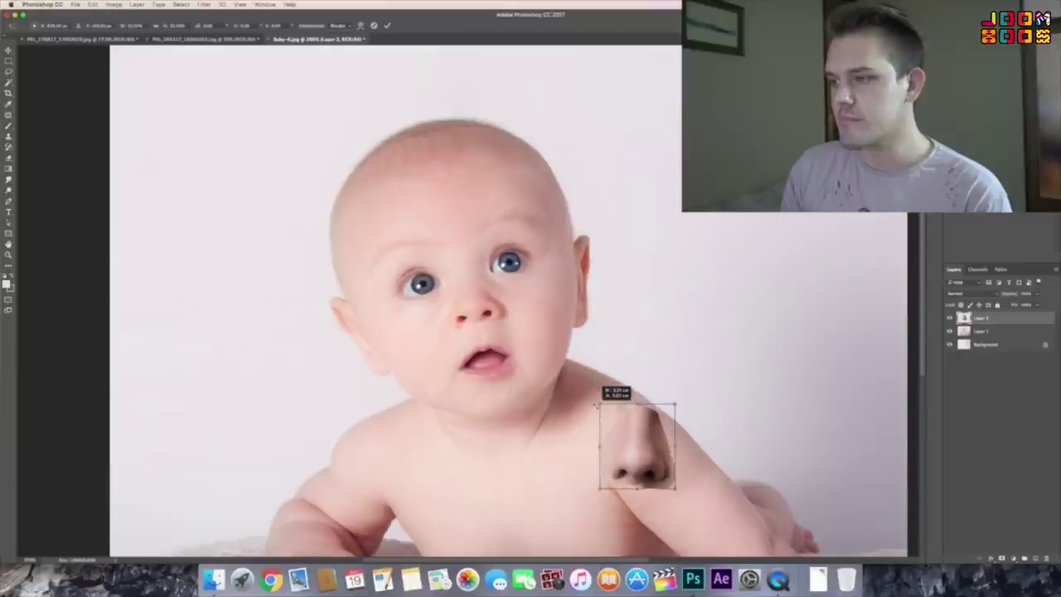
{"action": "left_click_drag", "start_coordinate": [705, 412], "coordinate": [698, 399]}
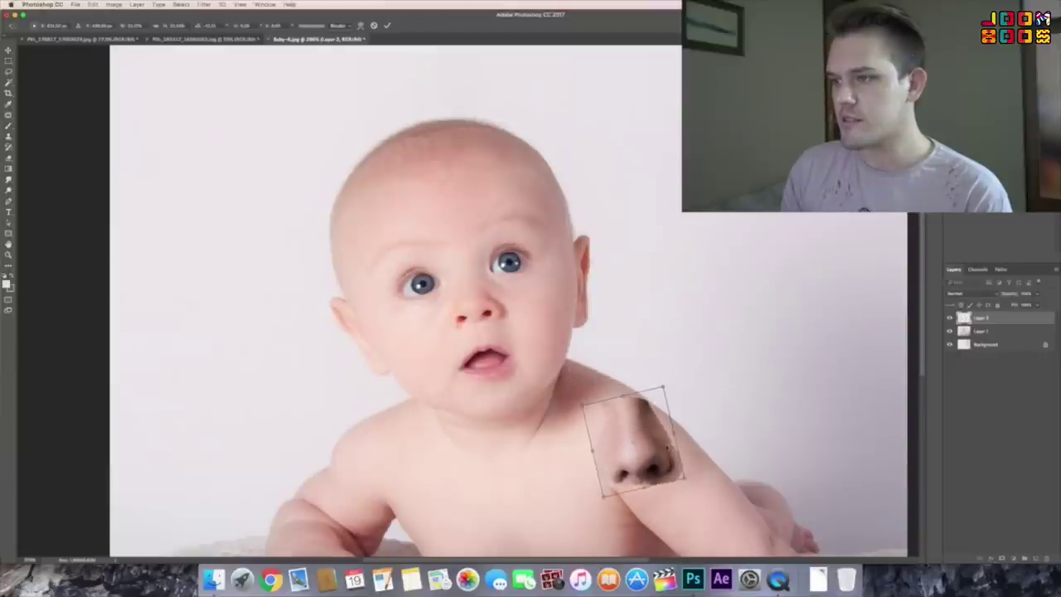
{"action": "left_click_drag", "start_coordinate": [667, 446], "coordinate": [505, 296]}
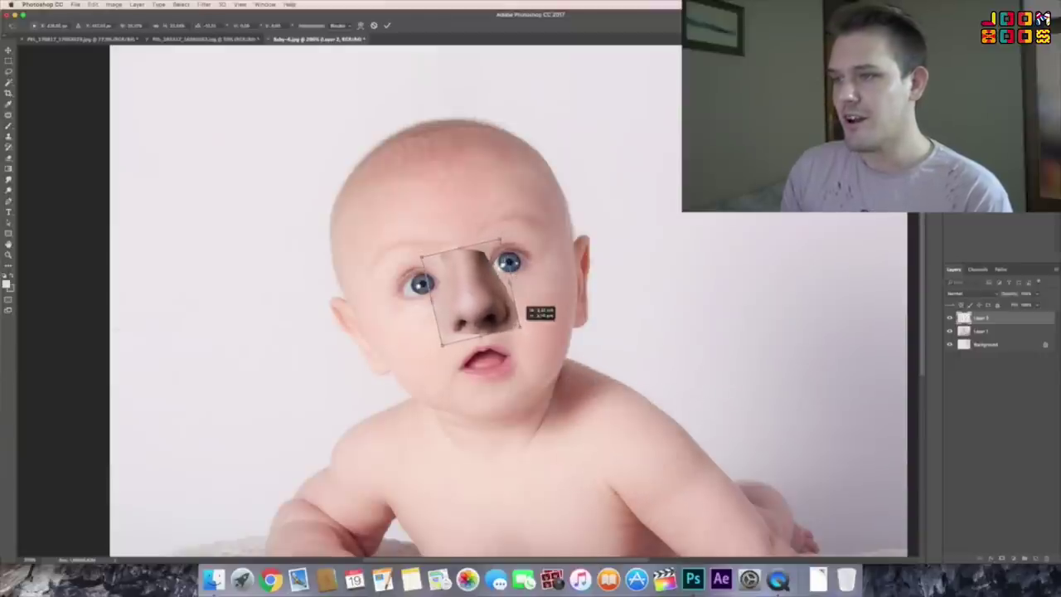
{"action": "left_click_drag", "start_coordinate": [520, 324], "coordinate": [510, 320]}
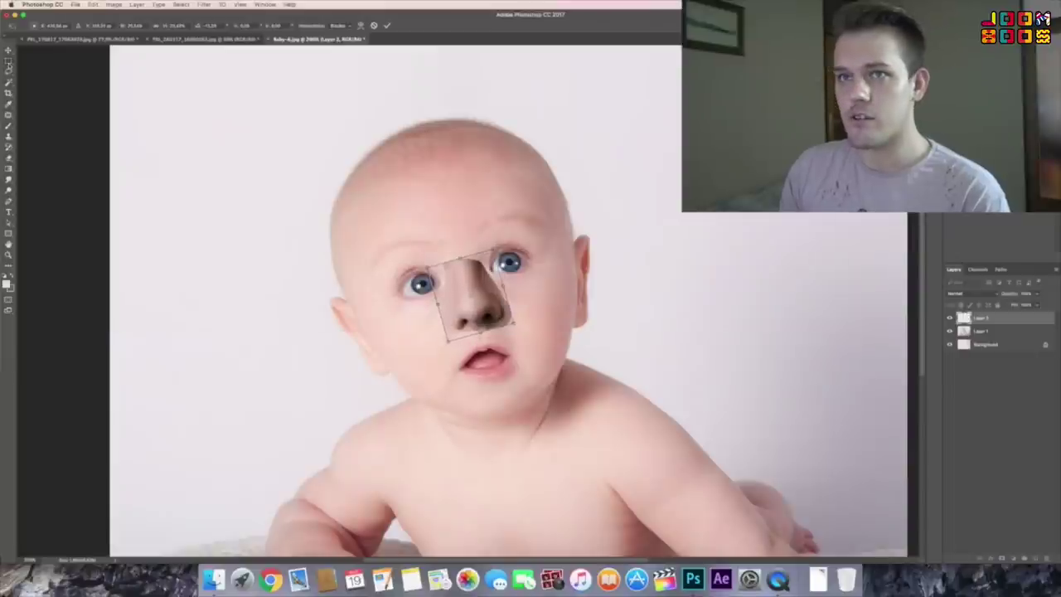
{"action": "left_click", "coordinate": [9, 66]}
{"action": "left_click", "coordinate": [601, 183]}
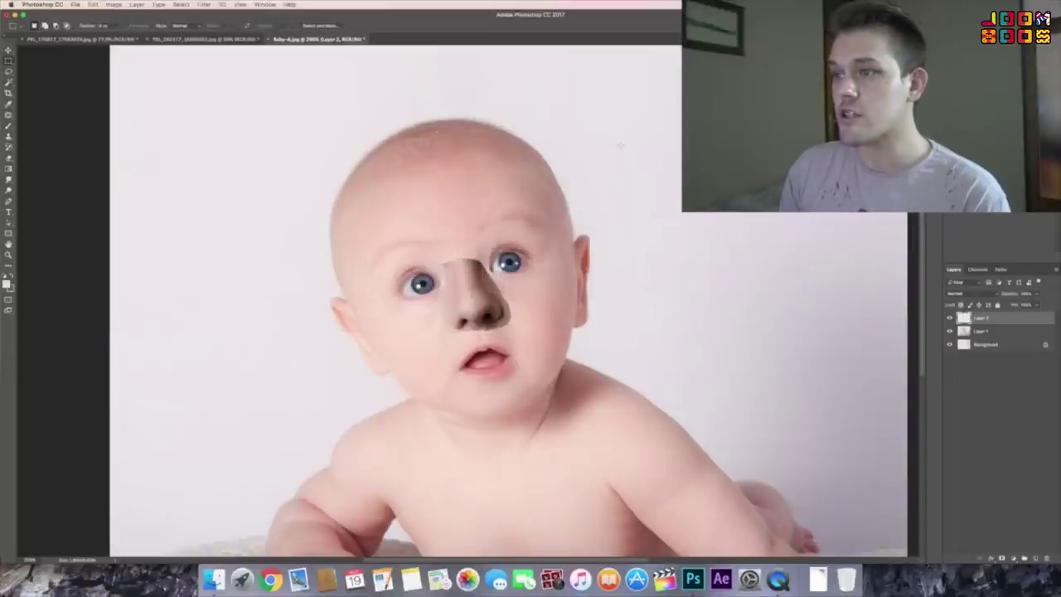
{"action": "key", "text": "ctrl+m"}
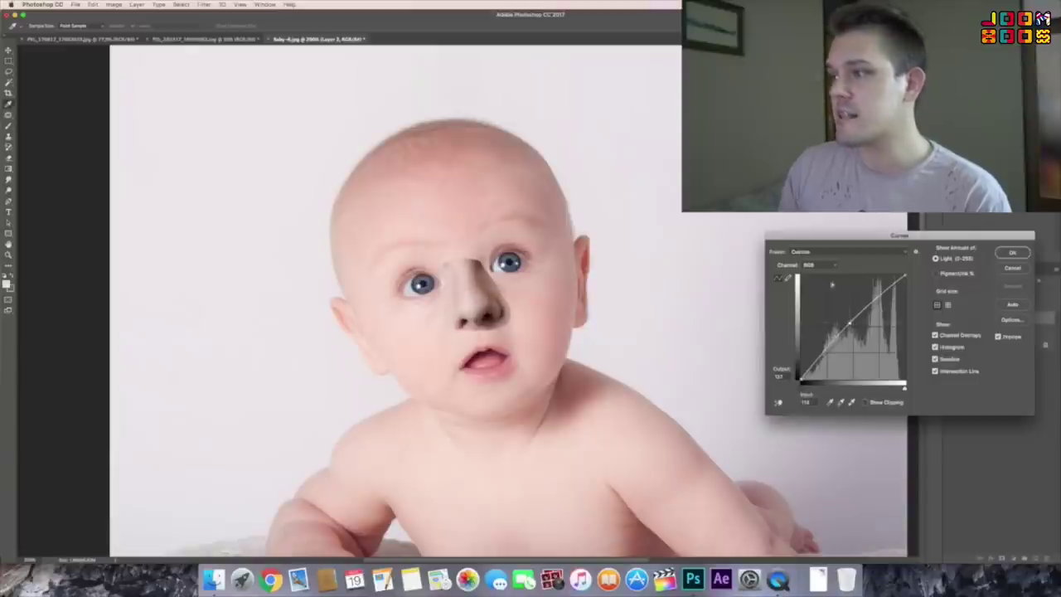
Switch the nose's Curves adjustment to the Red channel and apply it.
{"action": "left_click", "coordinate": [812, 264]}
{"action": "left_click", "coordinate": [816, 271]}
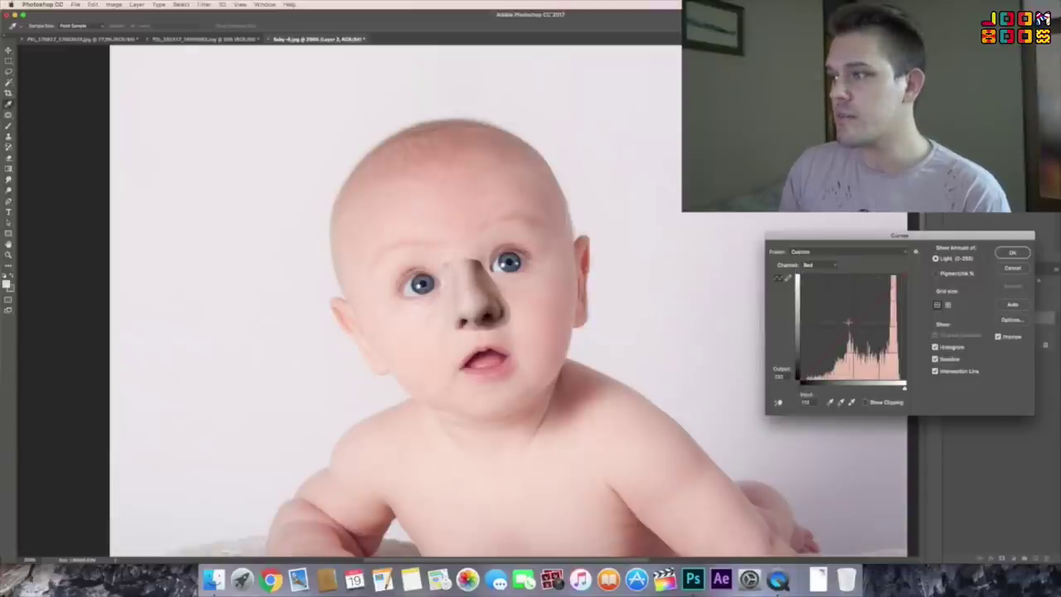
{"action": "key", "text": "Return"}
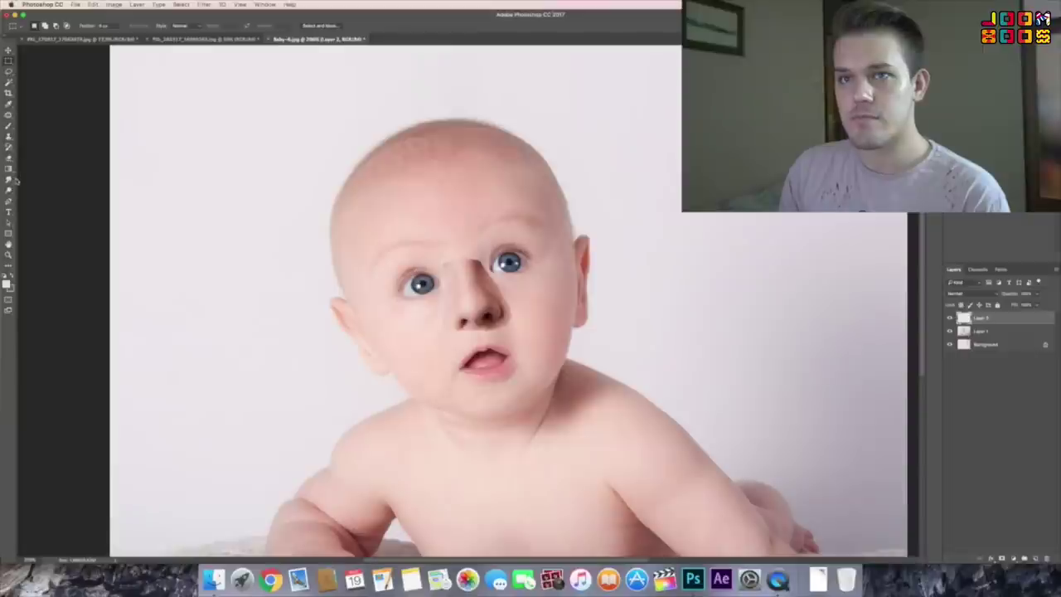
Erase the hard edge below the pasted nose with the Eraser.
{"action": "left_click", "coordinate": [10, 158]}
{"action": "left_click", "coordinate": [37, 26]}
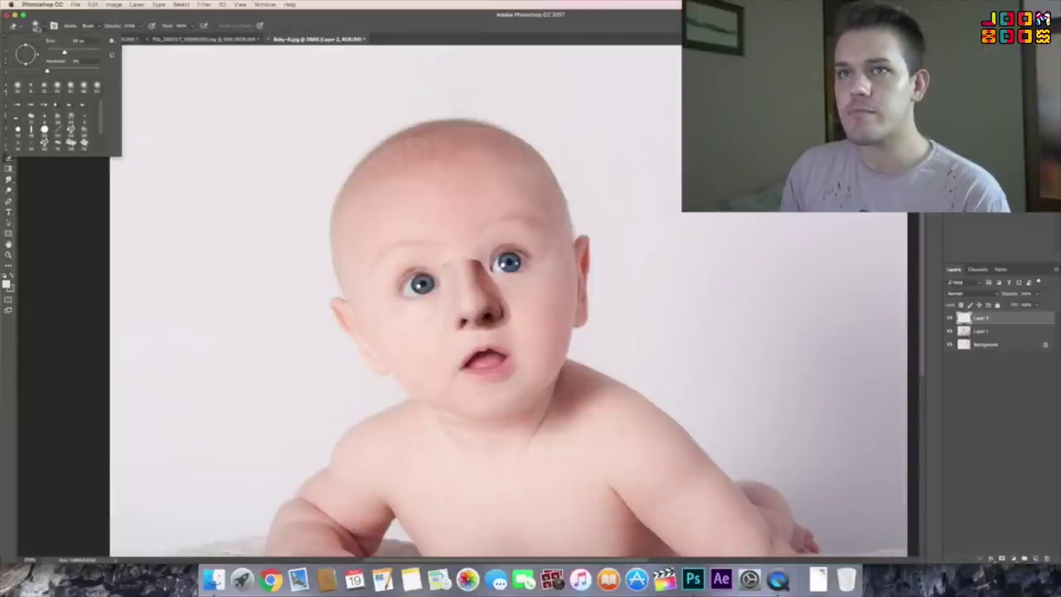
{"action": "left_click", "coordinate": [489, 332]}
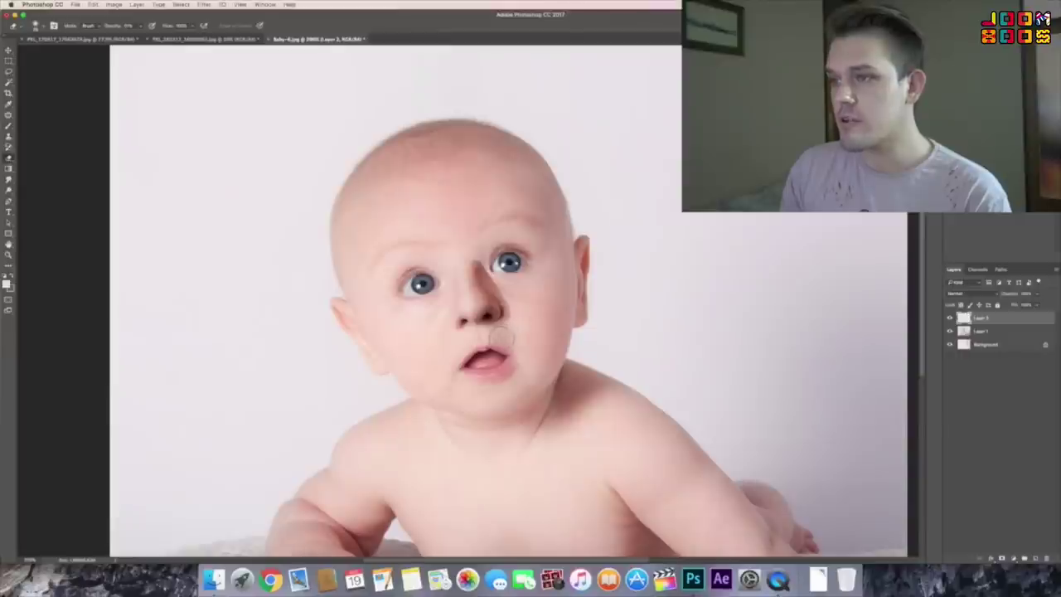
{"action": "left_click", "coordinate": [36, 26]}
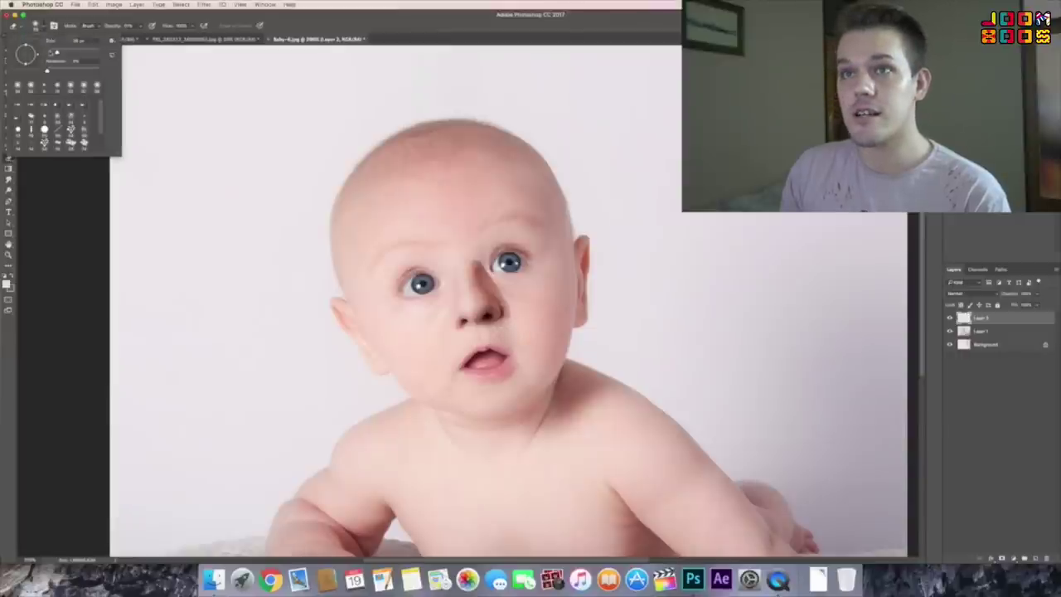
{"action": "key", "text": "Return"}
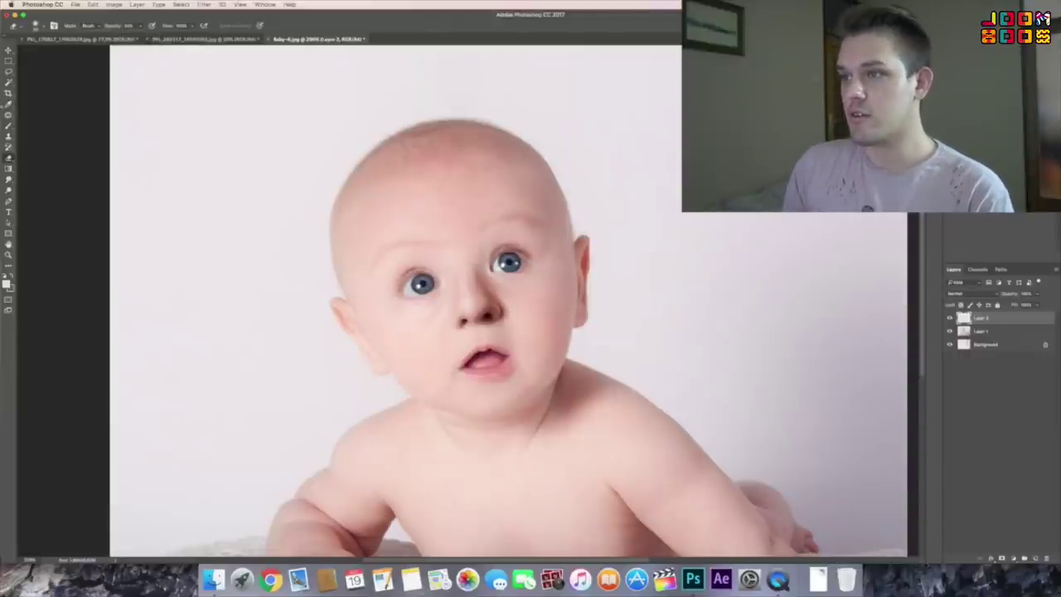
Pick the Rectangular Marquee tool and go through the woman's portrait to the man's.
{"action": "left_click", "coordinate": [9, 61]}
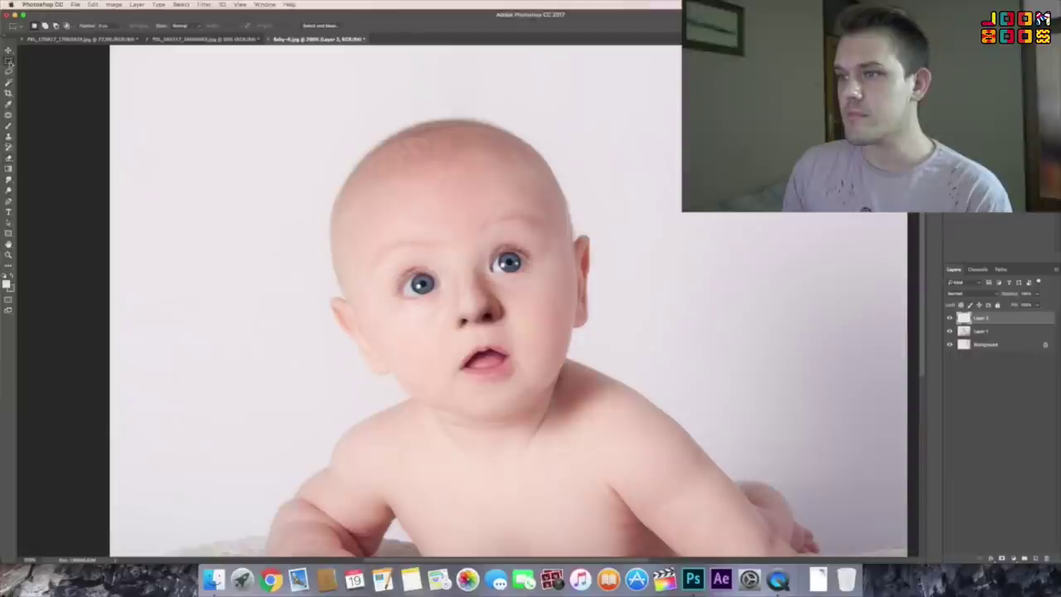
{"action": "scroll", "coordinate": [497, 298], "scroll_direction": "right", "scroll_amount": 2}
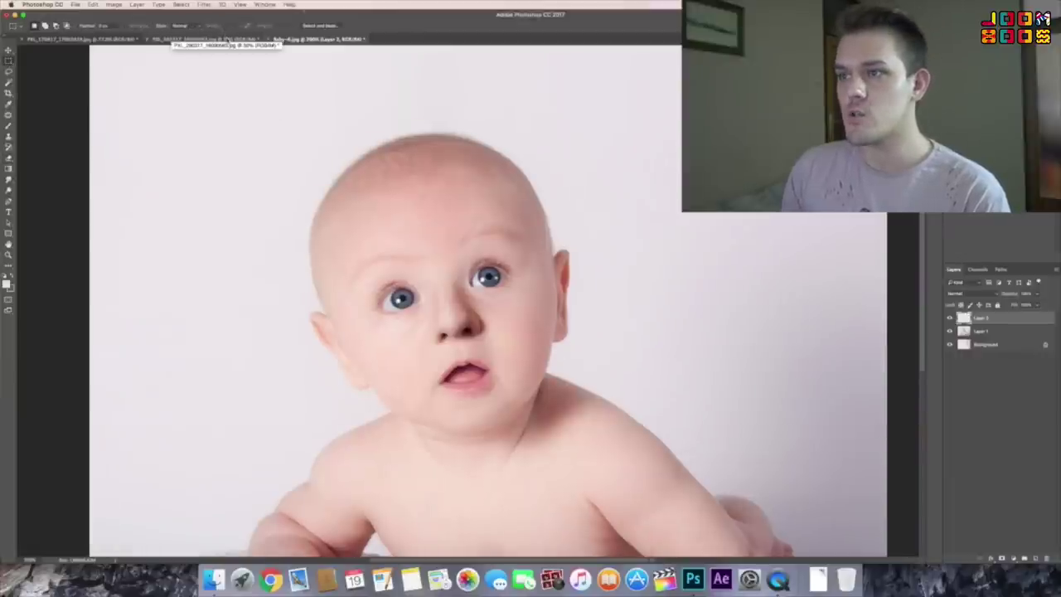
{"action": "left_click", "coordinate": [226, 39]}
{"action": "left_click", "coordinate": [116, 40]}
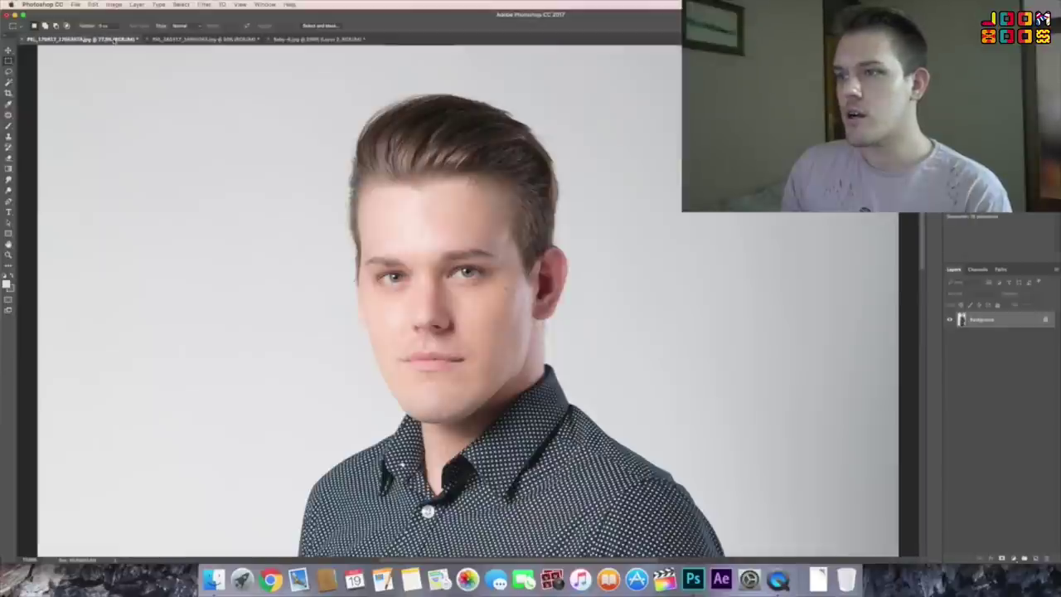
Lasso and copy one of the man's eyes, then return to Baby-4.jpg.
{"action": "left_click", "coordinate": [9, 72]}
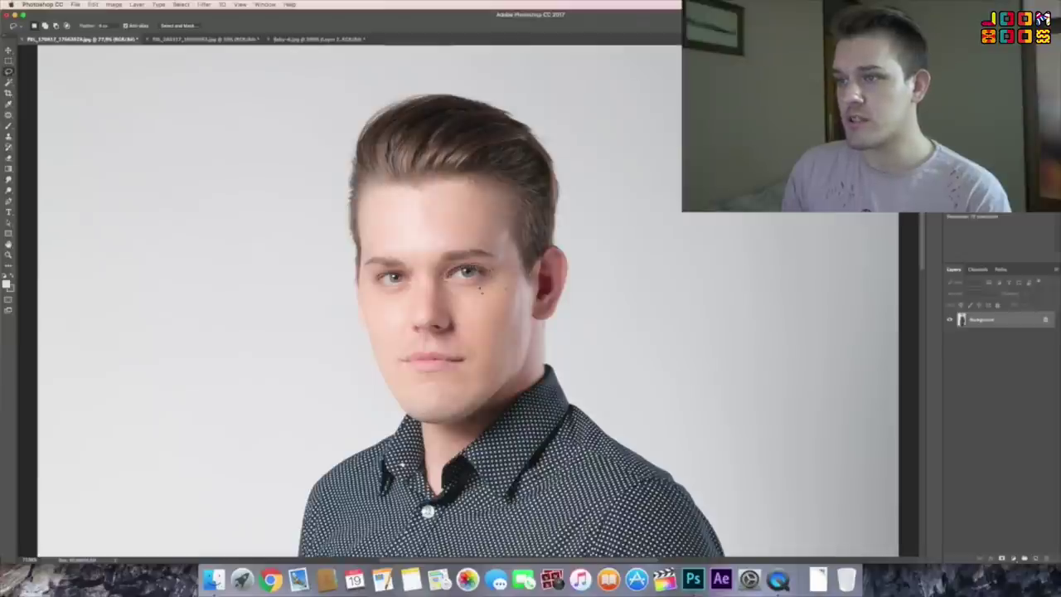
{"action": "left_click", "coordinate": [94, 5]}
{"action": "left_click", "coordinate": [108, 59]}
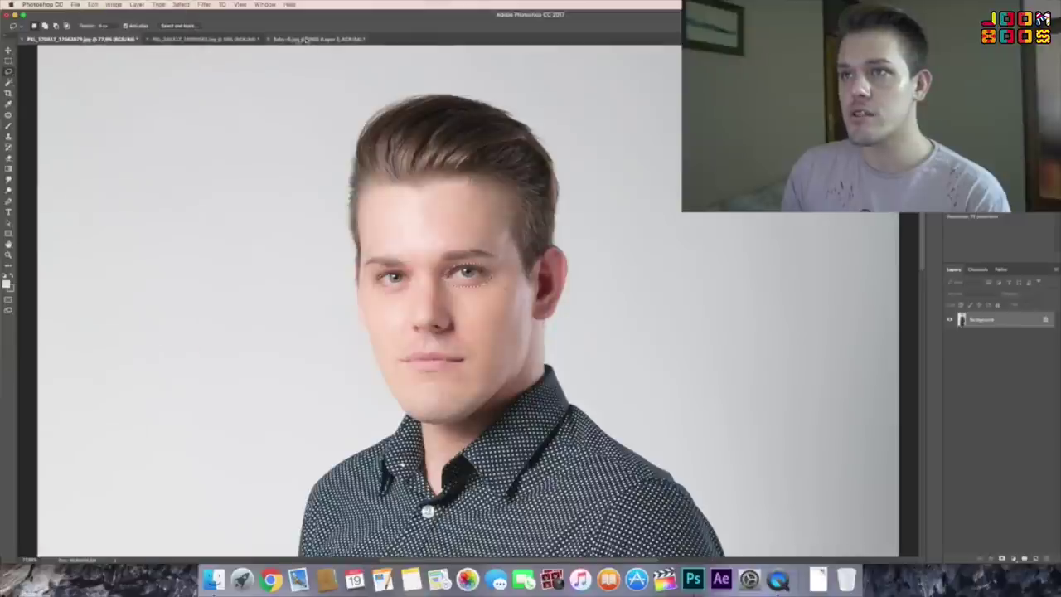
{"action": "left_click", "coordinate": [305, 39]}
{"action": "left_click", "coordinate": [92, 5]}
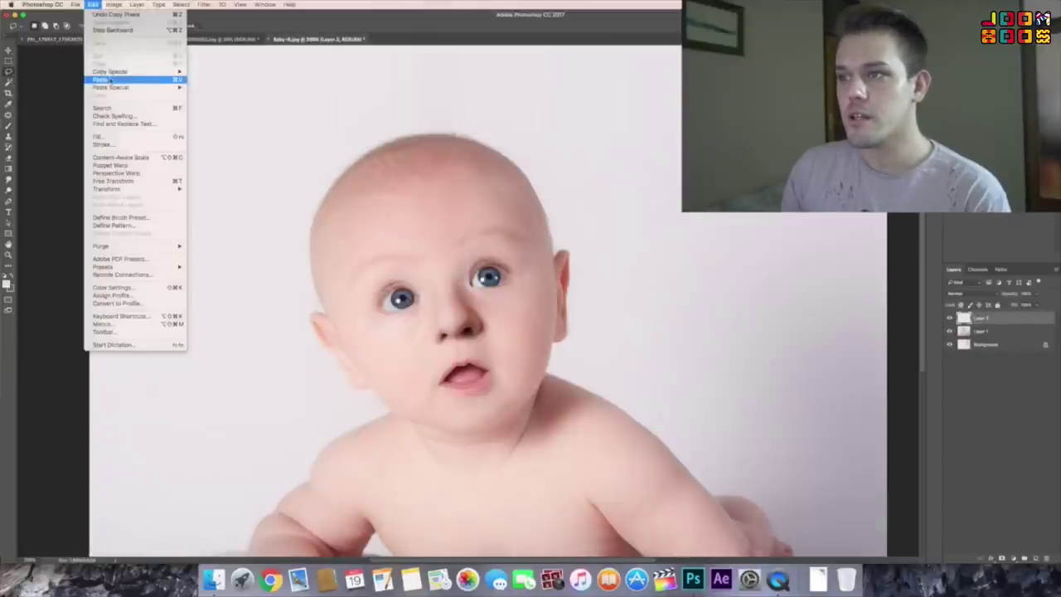
Paste the man's eye, then scale, rotate and place it over the baby's right-side eye.
{"action": "left_click", "coordinate": [111, 79]}
{"action": "left_click", "coordinate": [92, 5]}
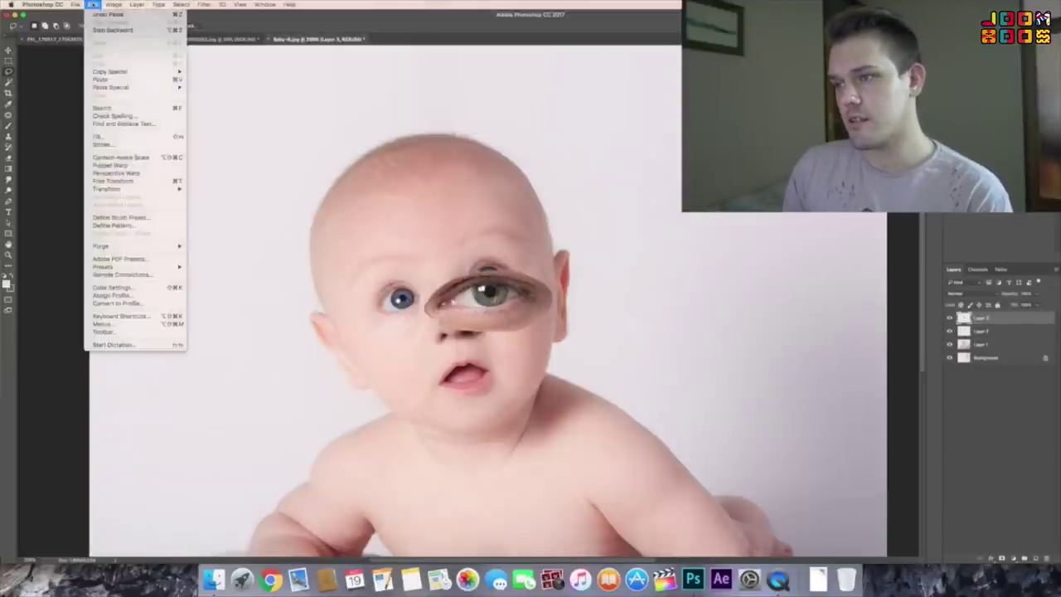
{"action": "left_click", "coordinate": [119, 175]}
{"action": "key", "text": "ctrl+t"}
{"action": "left_click_drag", "start_coordinate": [423, 269], "coordinate": [488, 301]}
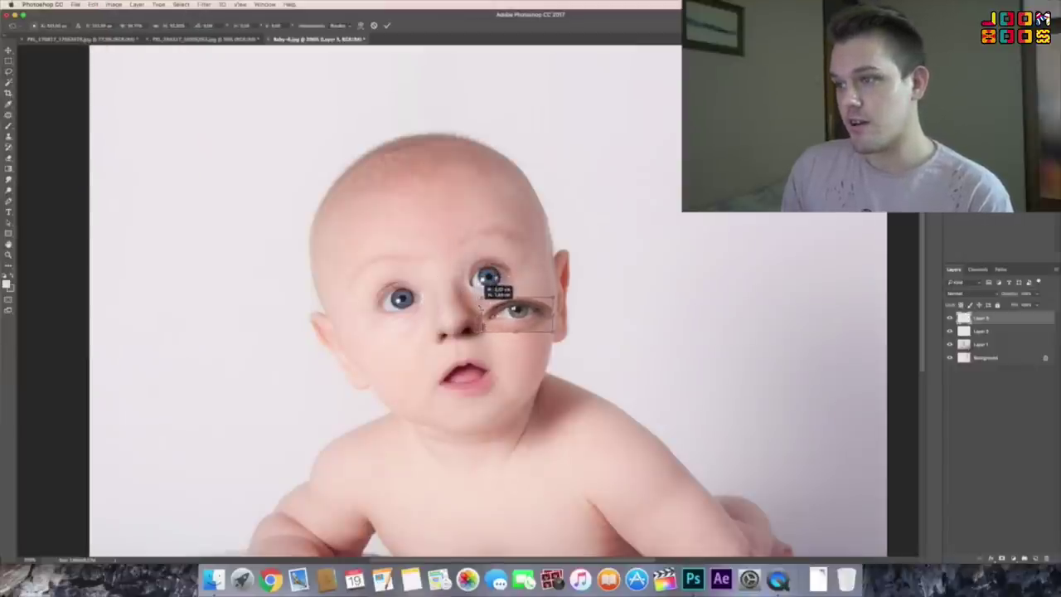
{"action": "left_click_drag", "start_coordinate": [567, 308], "coordinate": [560, 264]}
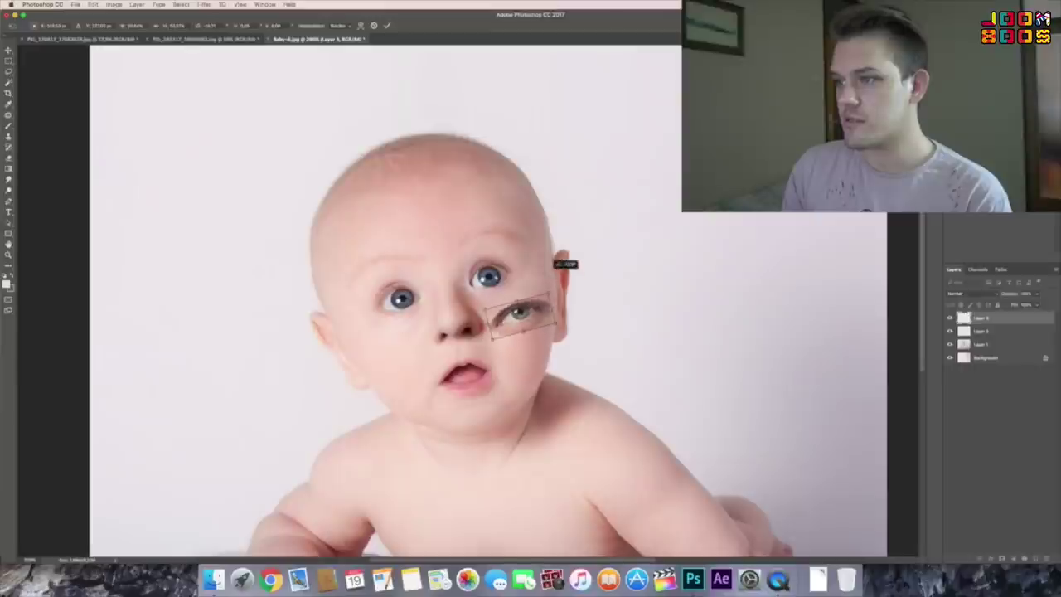
{"action": "left_click_drag", "start_coordinate": [518, 315], "coordinate": [490, 277]}
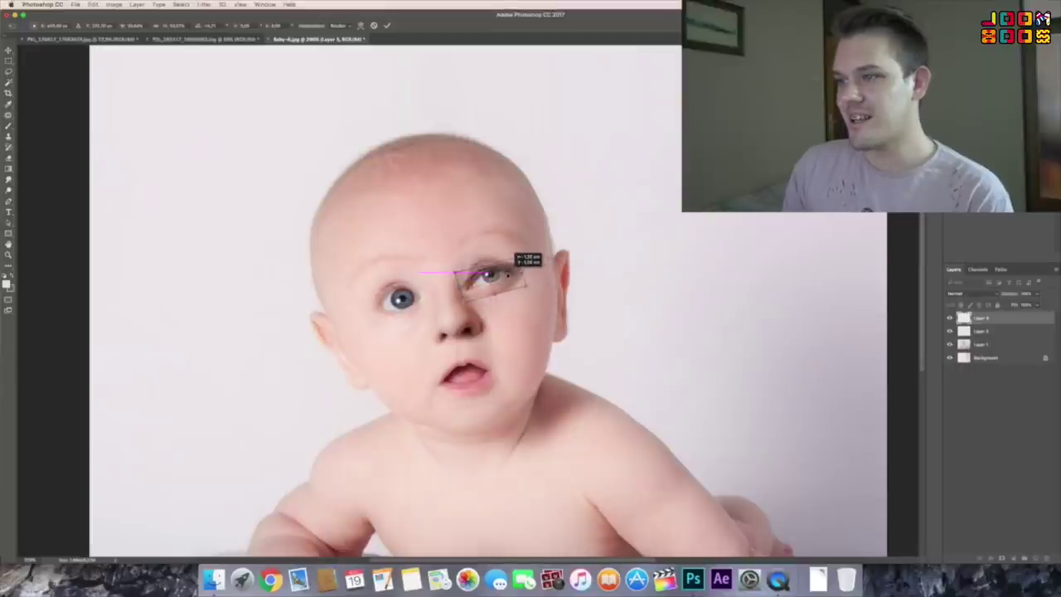
{"action": "left_click_drag", "start_coordinate": [552, 251], "coordinate": [537, 260]}
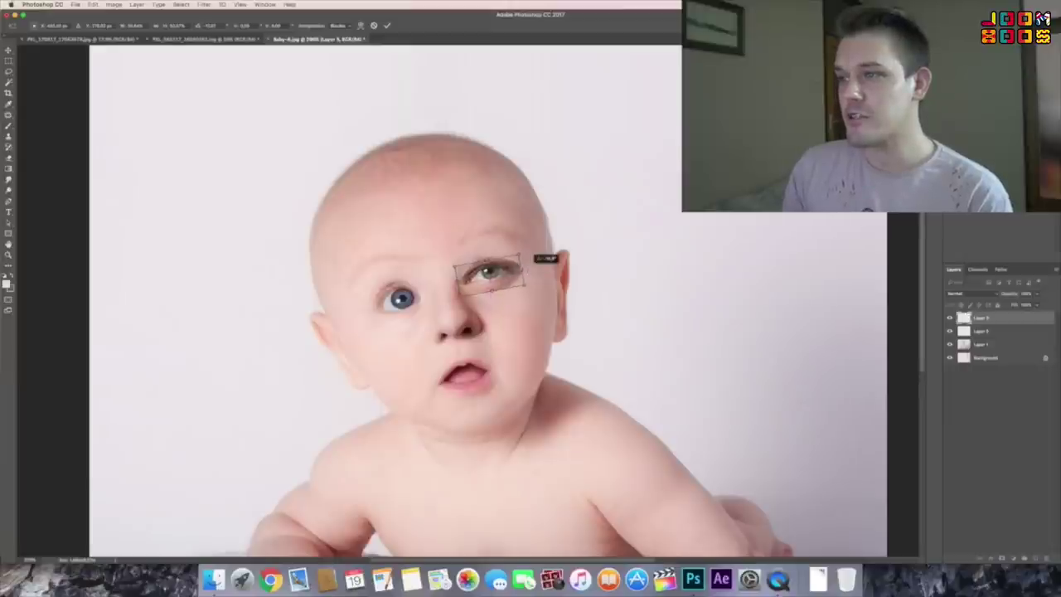
{"action": "left_click_drag", "start_coordinate": [527, 282], "coordinate": [527, 259]}
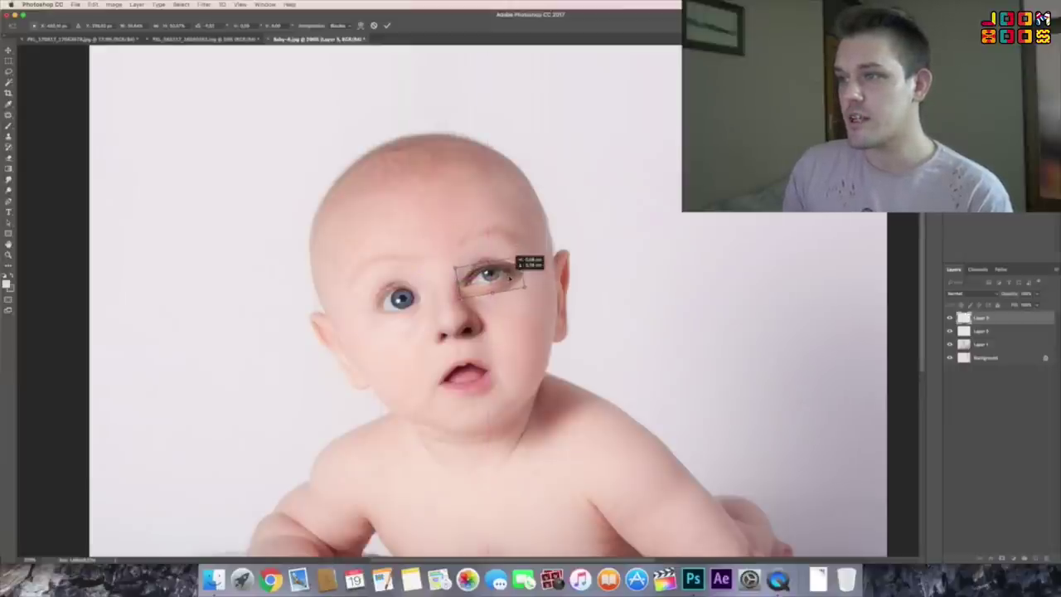
{"action": "left_click", "coordinate": [8, 61]}
{"action": "left_click", "coordinate": [591, 180]}
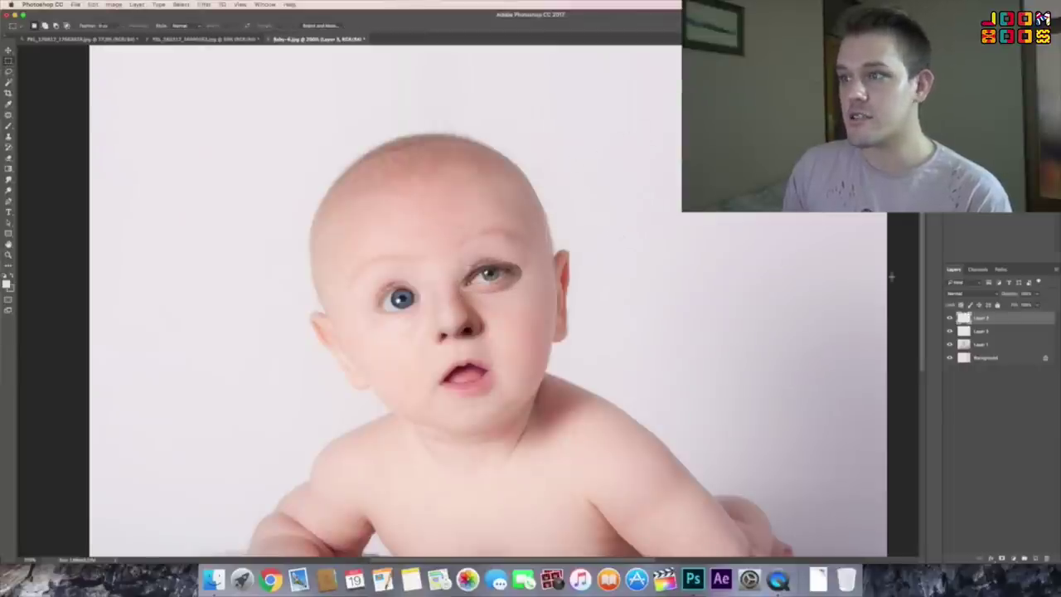
Make Layer 1 active, open the Liquify filter, and zoom in on the baby's face.
{"action": "left_click", "coordinate": [971, 347]}
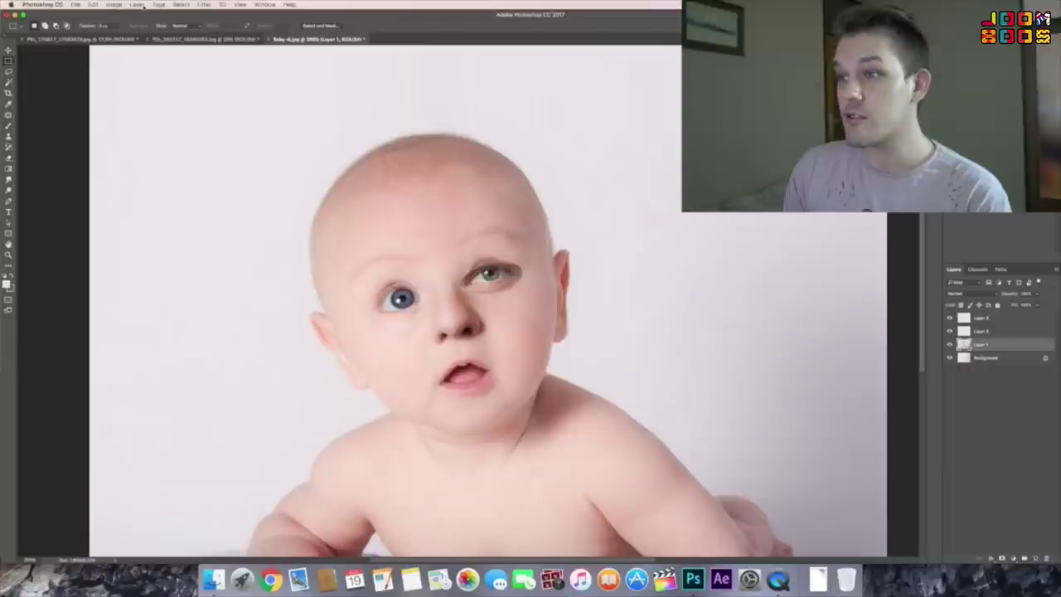
{"action": "left_click", "coordinate": [203, 4]}
{"action": "left_click", "coordinate": [217, 71]}
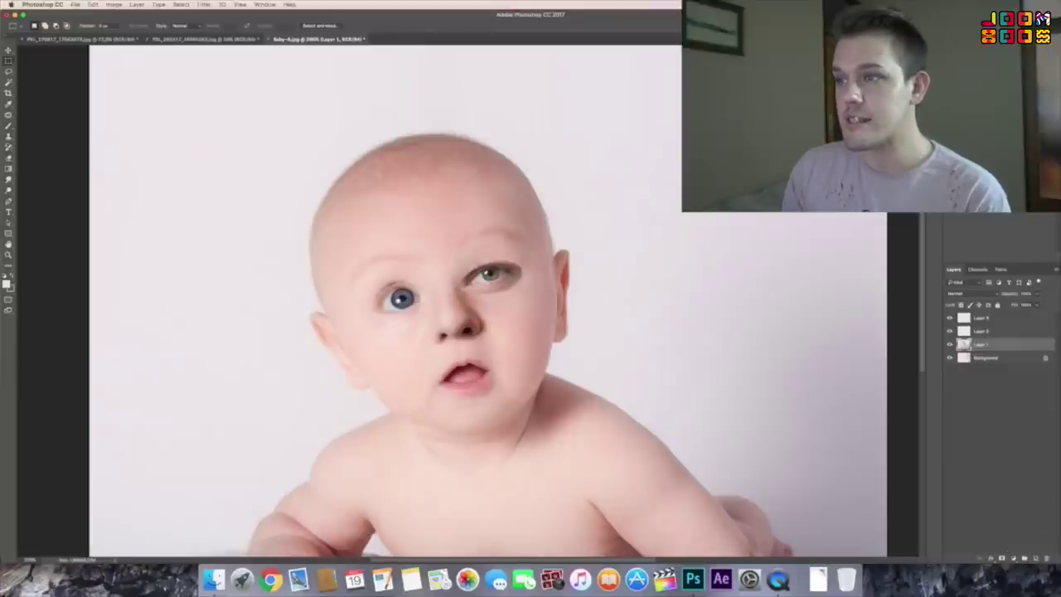
{"action": "key", "text": "super+equal"}
{"action": "key", "text": "e"}
{"action": "left_click", "coordinate": [35, 25]}
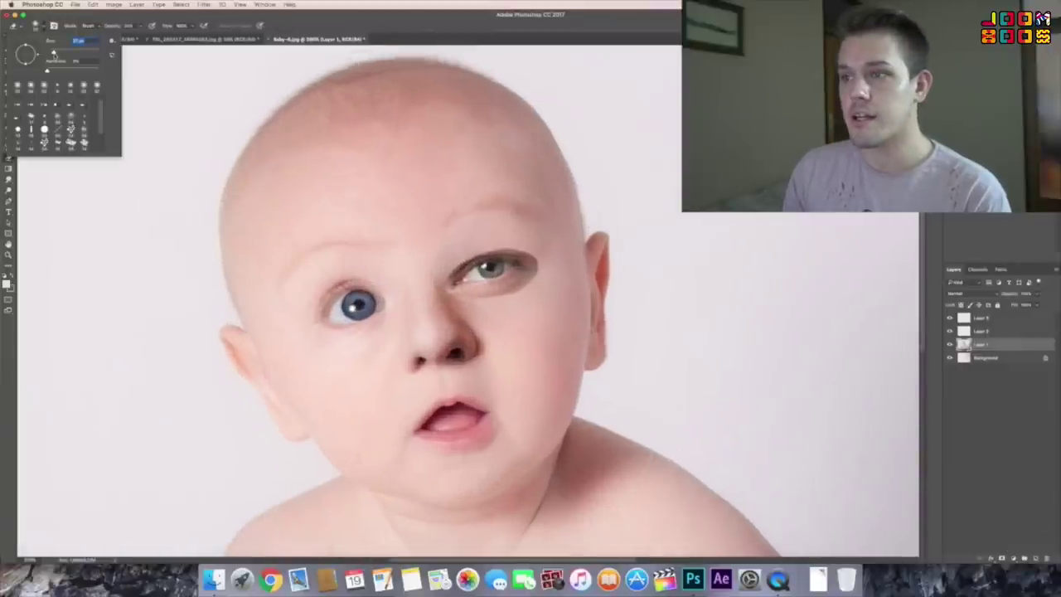
Erase the pasted eye's lower-left edge into the skin, then open Liquify with Cmd+Shift+X.
{"action": "key", "text": "Escape"}
{"action": "left_click_drag", "start_coordinate": [526, 280], "coordinate": [462, 290]}
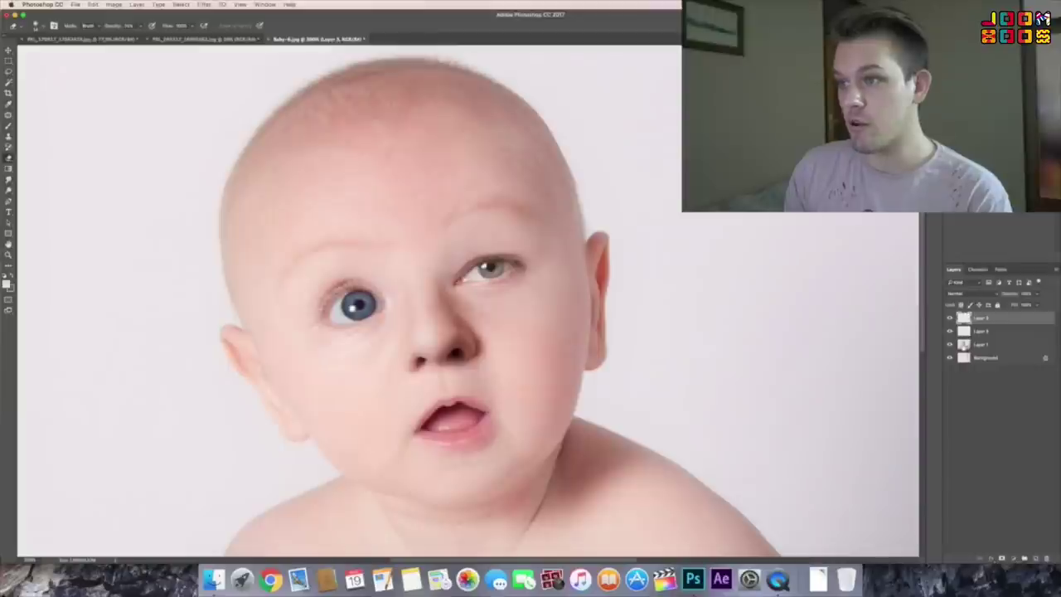
{"action": "key", "text": "ctrl+shift+x"}
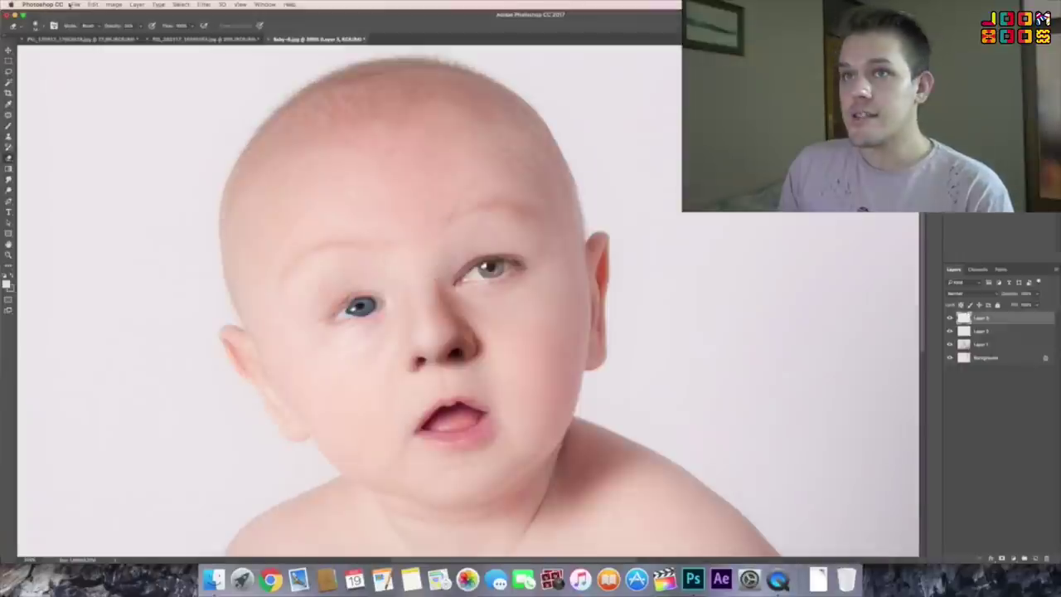
Duplicate the eye layer as Layer 5 copy and move it onto the baby's other eye.
{"action": "left_click", "coordinate": [114, 4]}
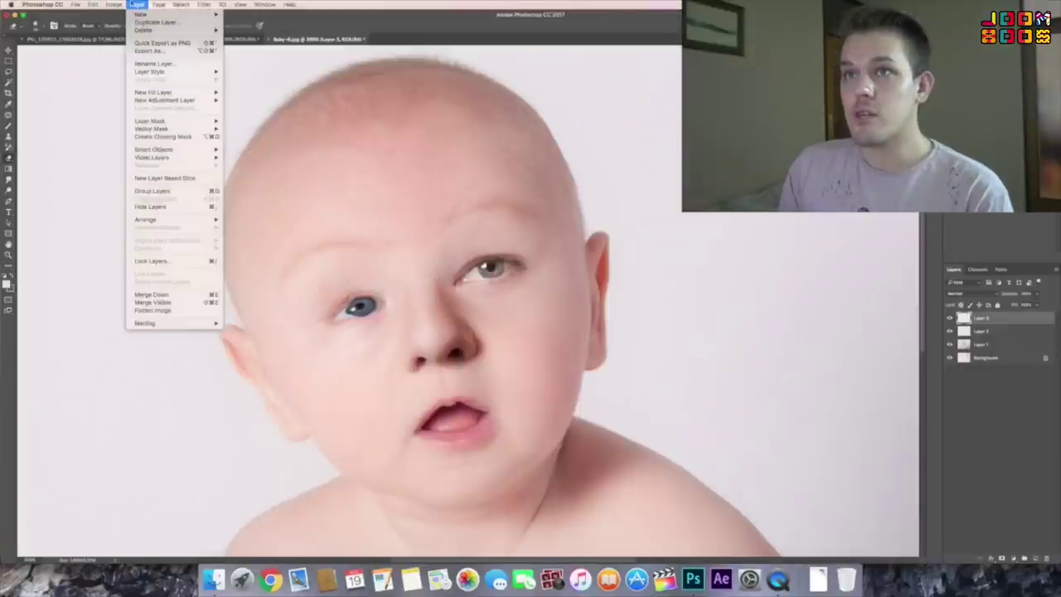
{"action": "left_click", "coordinate": [156, 22]}
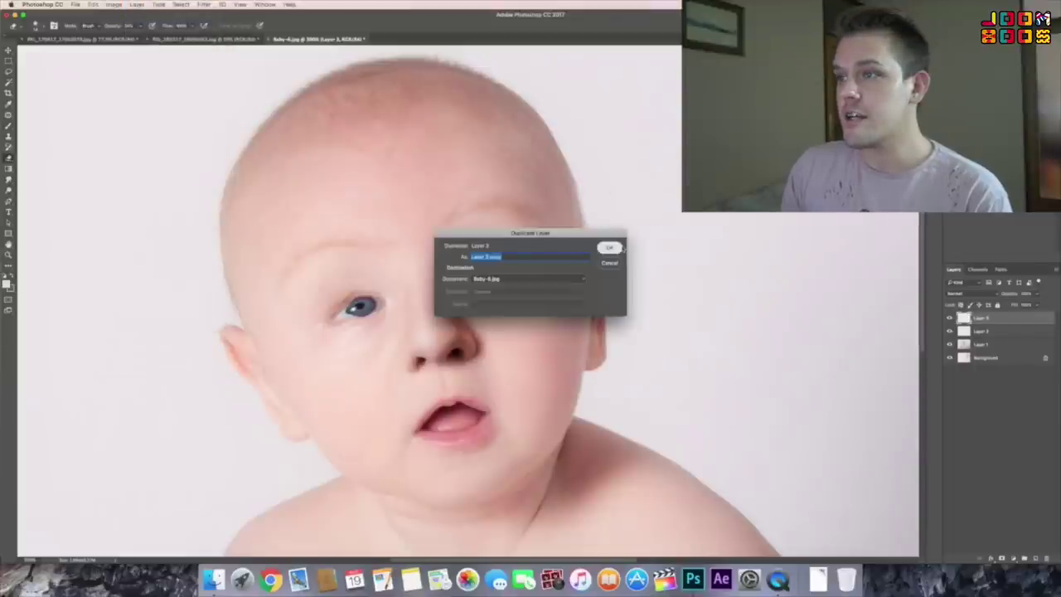
{"action": "left_click", "coordinate": [612, 247]}
{"action": "left_click_drag", "start_coordinate": [500, 287], "coordinate": [364, 318]}
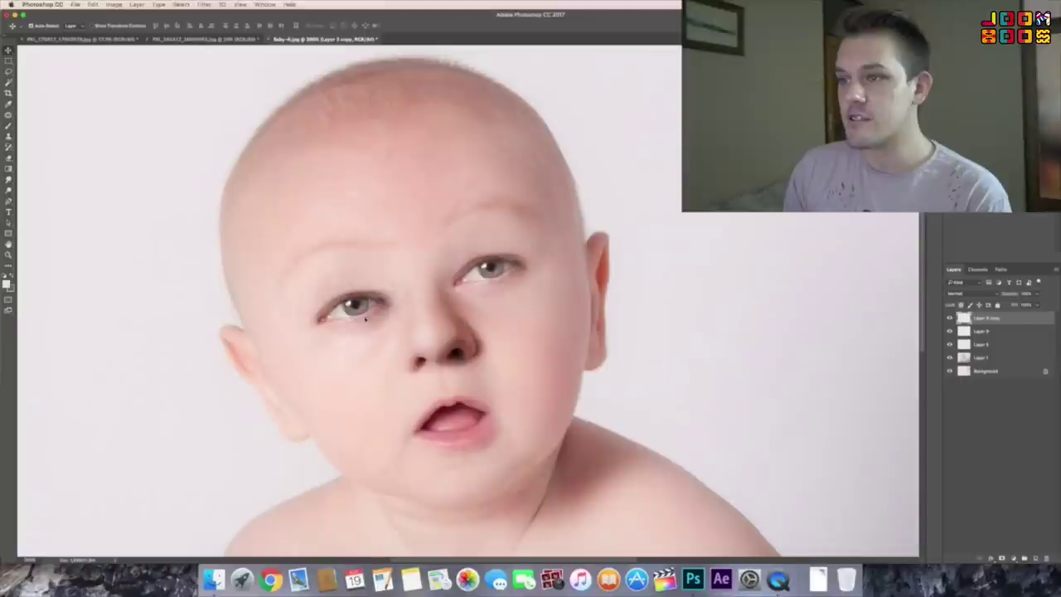
{"action": "key", "text": "e"}
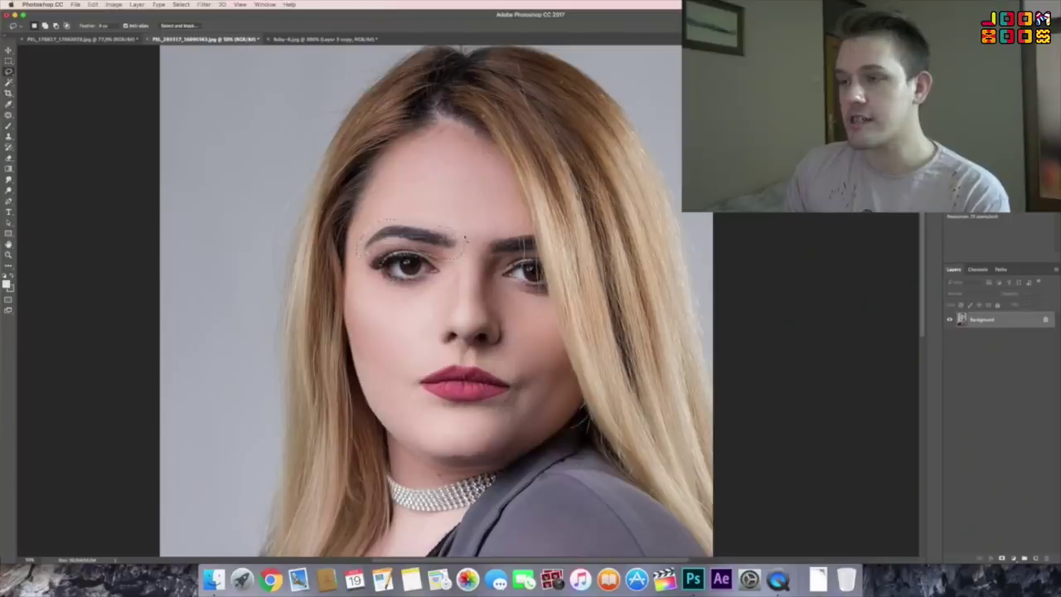
Copy the woman's eyebrow, fit it above the baby's left eye, and erase its dark lower fringe.
{"action": "left_click", "coordinate": [93, 4]}
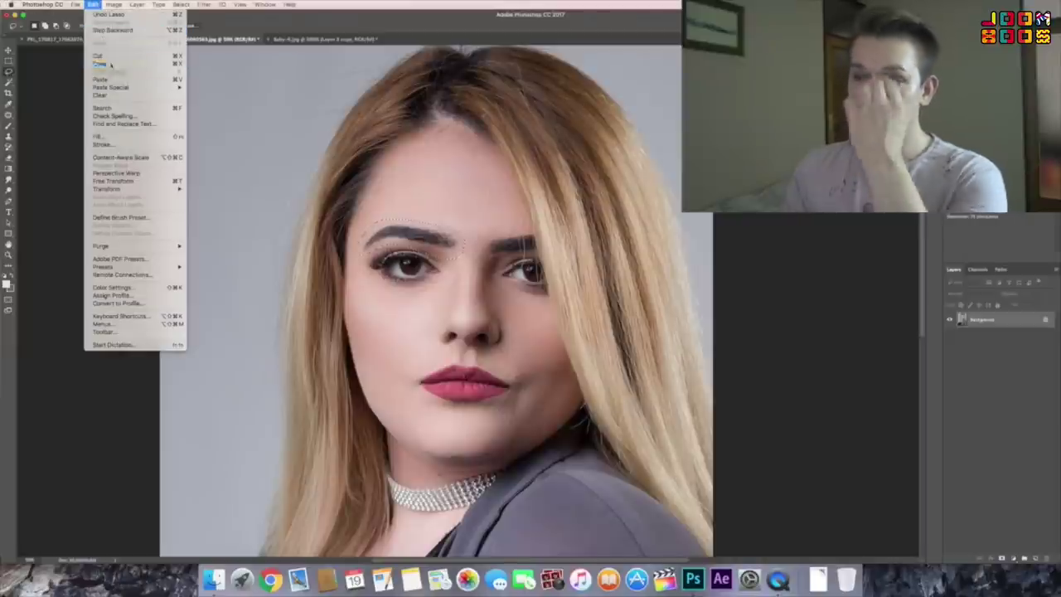
{"action": "left_click", "coordinate": [196, 43]}
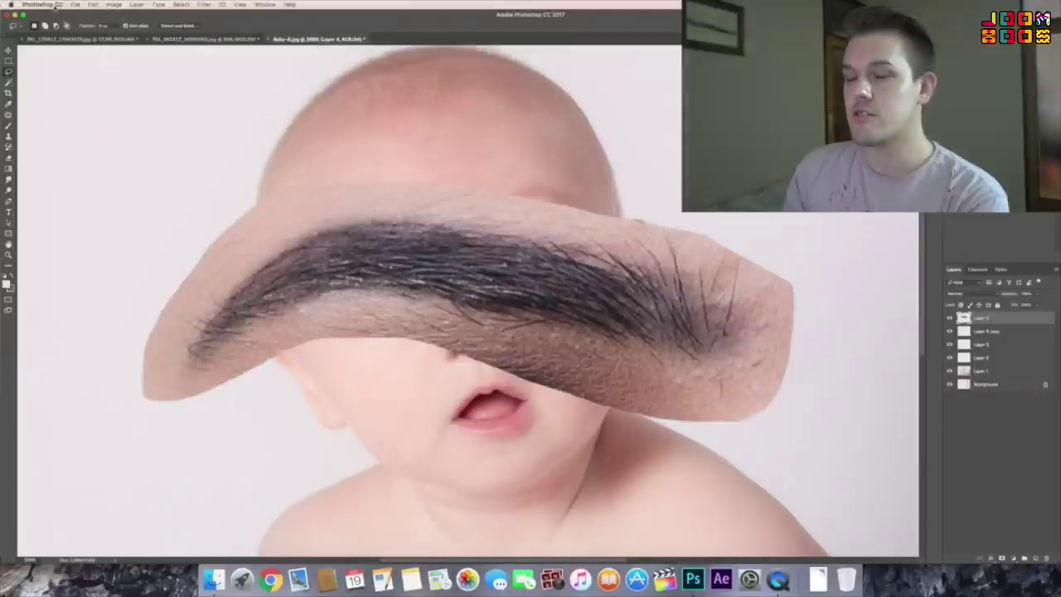
{"action": "left_click", "coordinate": [93, 4]}
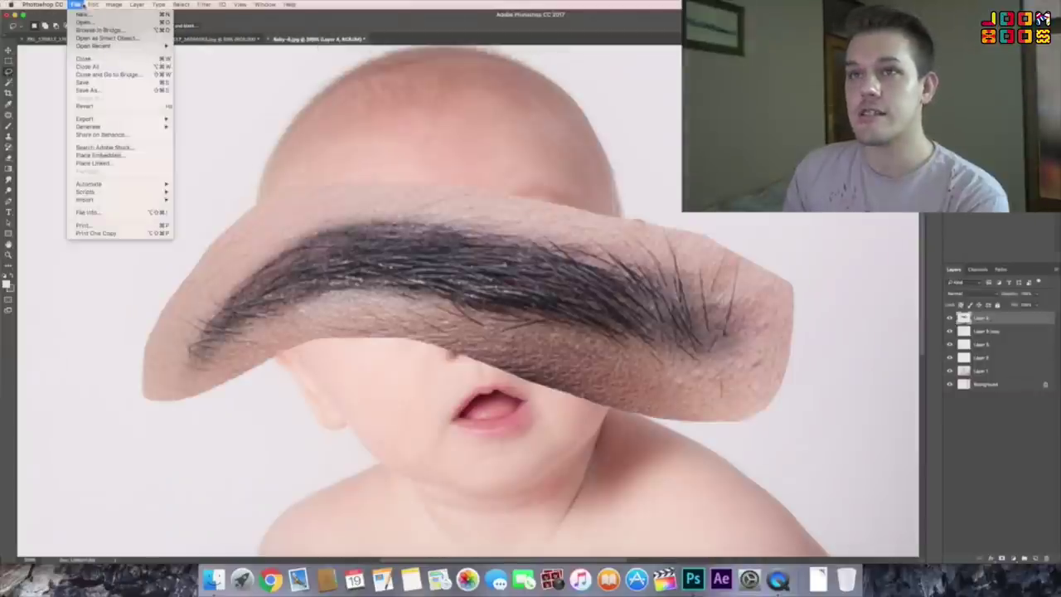
{"action": "left_click", "coordinate": [113, 181]}
{"action": "mouse_move", "coordinate": [795, 190]}
{"action": "left_mouse_down"}
{"action": "mouse_move", "coordinate": [265, 365]}
{"action": "mouse_move", "coordinate": [264, 334]}
{"action": "left_mouse_up"}
{"action": "mouse_move", "coordinate": [238, 381]}
{"action": "left_mouse_down"}
{"action": "mouse_move", "coordinate": [389, 228]}
{"action": "mouse_move", "coordinate": [396, 240]}
{"action": "left_mouse_up"}
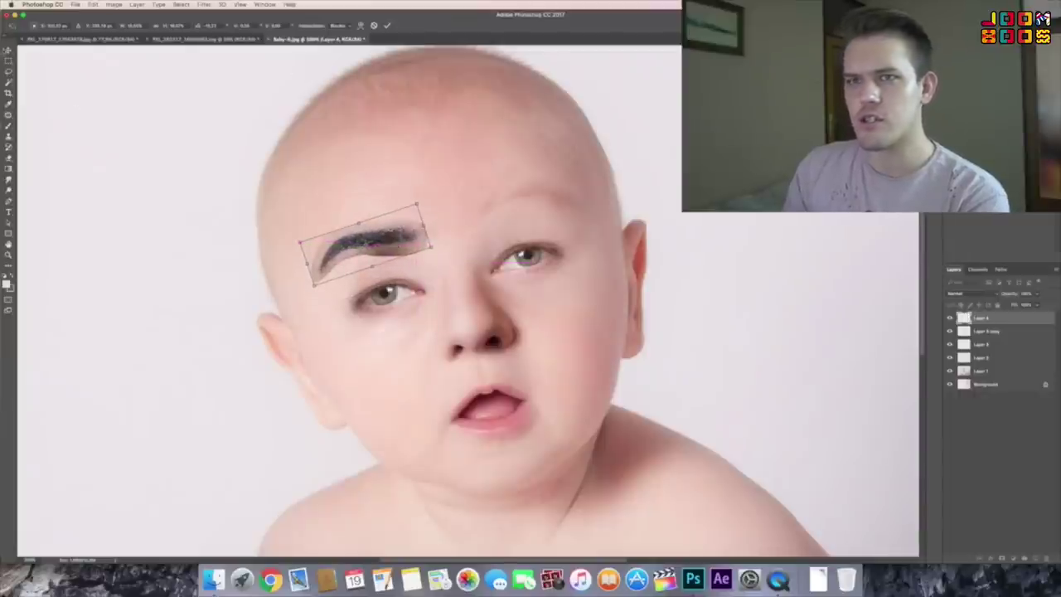
{"action": "key", "text": "Return"}
{"action": "key", "text": "e"}
{"action": "left_click_drag", "start_coordinate": [419, 257], "coordinate": [334, 277]}
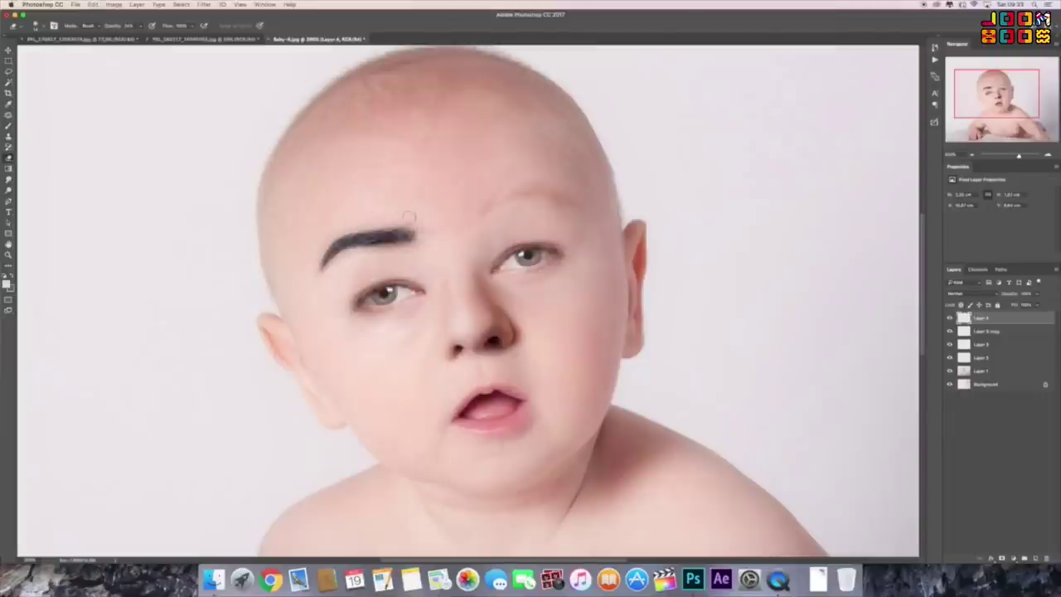
Duplicate the eyebrow, rotate it above the baby's right eye, then show the woman's portrait.
{"action": "left_click", "coordinate": [137, 4]}
{"action": "left_click", "coordinate": [124, 182]}
{"action": "left_click_drag", "start_coordinate": [373, 240], "coordinate": [526, 217]}
{"action": "left_click_drag", "start_coordinate": [597, 170], "coordinate": [629, 155]}
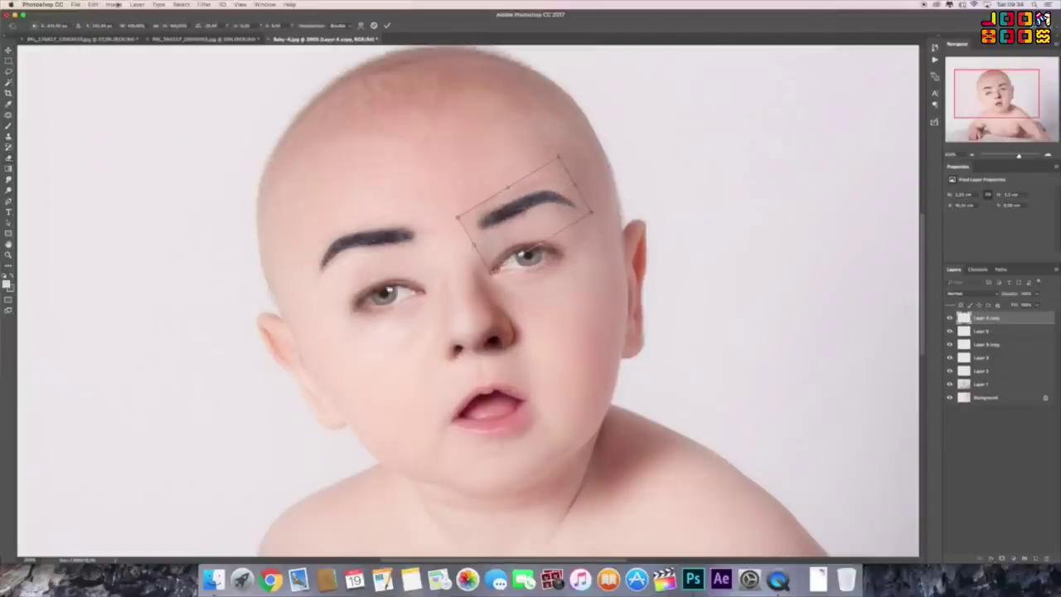
{"action": "key", "text": "Return"}
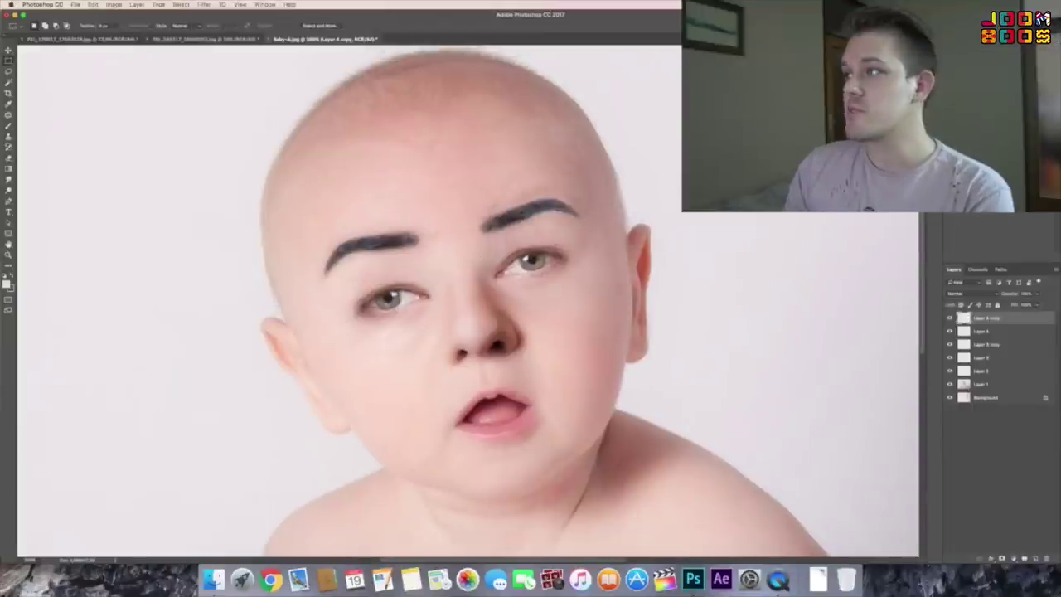
{"action": "left_click", "coordinate": [201, 39]}
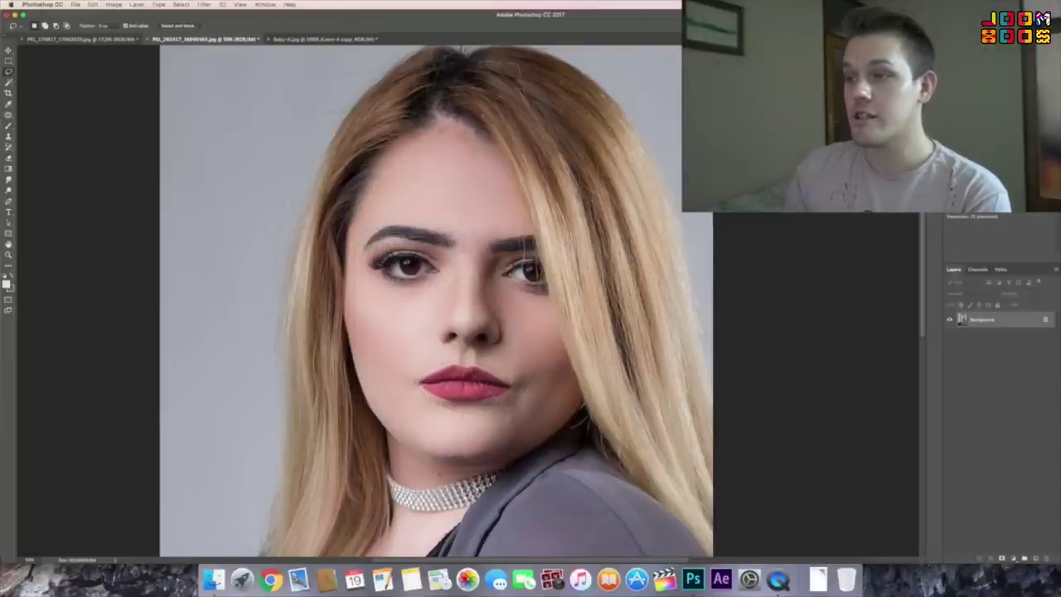
On Baby-4.jpg, brush the lips mask to blend away the dark patch around the mouth.
{"action": "key", "text": "ctrl+Tab"}
{"action": "key", "text": "b"}
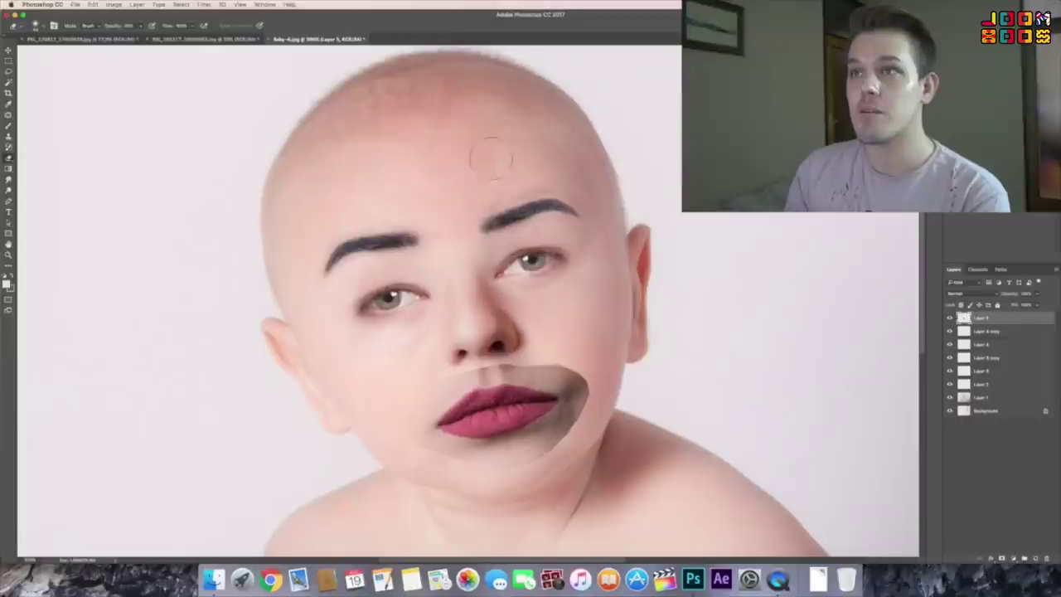
{"action": "left_click_drag", "start_coordinate": [590, 347], "coordinate": [556, 351]}
{"action": "mouse_move", "coordinate": [590, 383]}
{"action": "left_mouse_down"}
{"action": "mouse_move", "coordinate": [570, 415]}
{"action": "mouse_move", "coordinate": [571, 435]}
{"action": "mouse_move", "coordinate": [492, 473]}
{"action": "mouse_move", "coordinate": [497, 462]}
{"action": "mouse_move", "coordinate": [492, 473]}
{"action": "mouse_move", "coordinate": [458, 474]}
{"action": "left_mouse_up"}
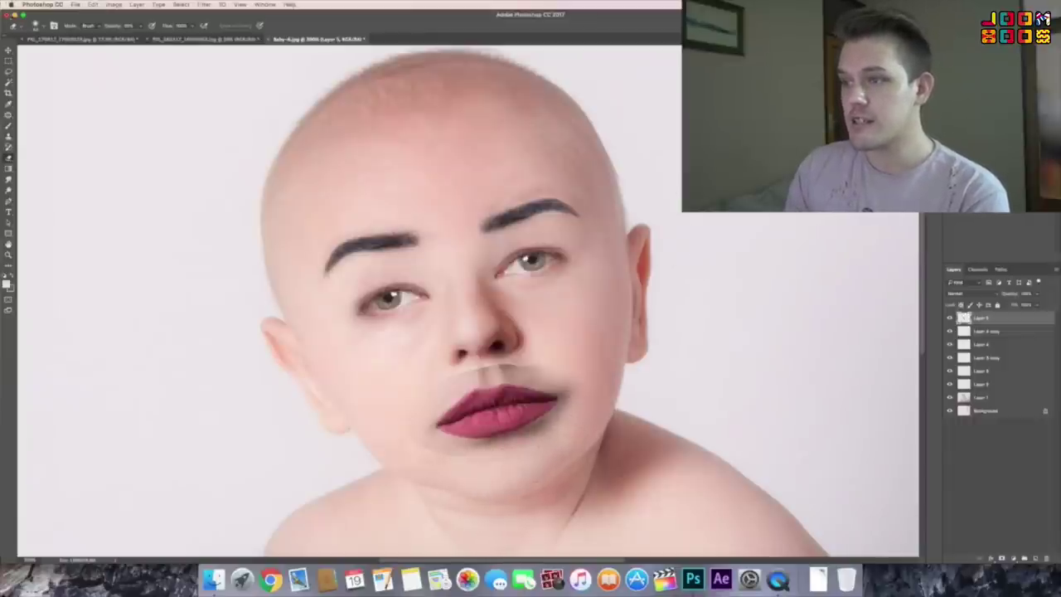
Adjust the brush size and bring up Liquify on the baby photo.
{"action": "left_click", "coordinate": [37, 25]}
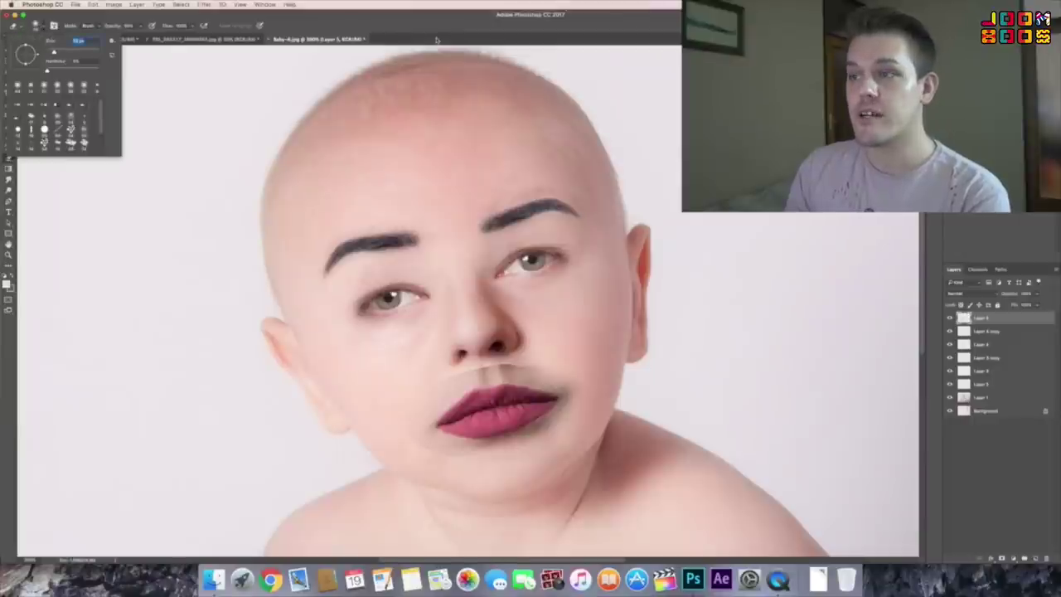
{"action": "left_click", "coordinate": [714, 370]}
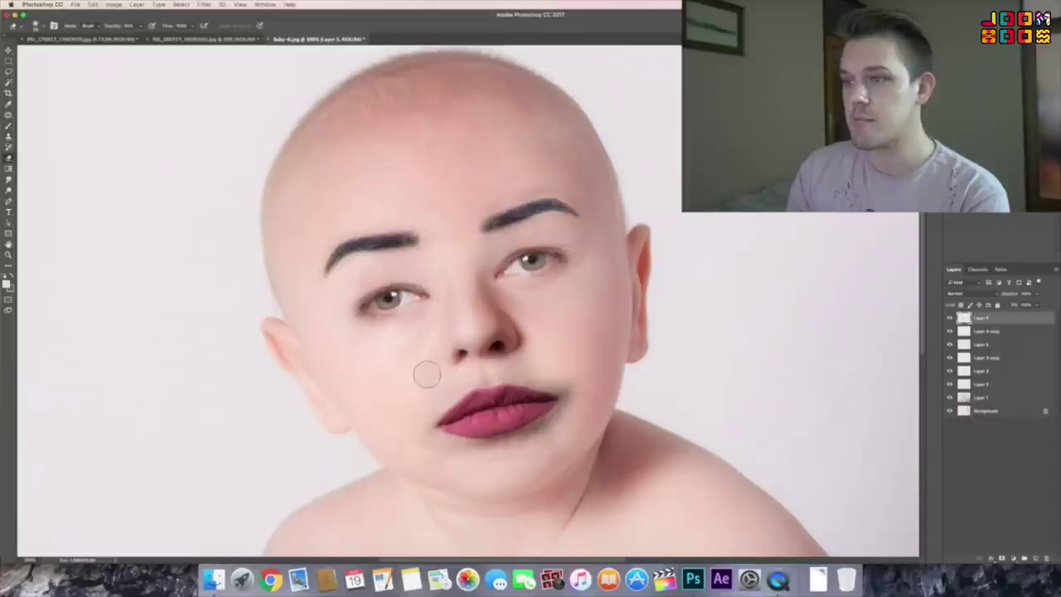
{"action": "key", "text": "super+shift+x"}
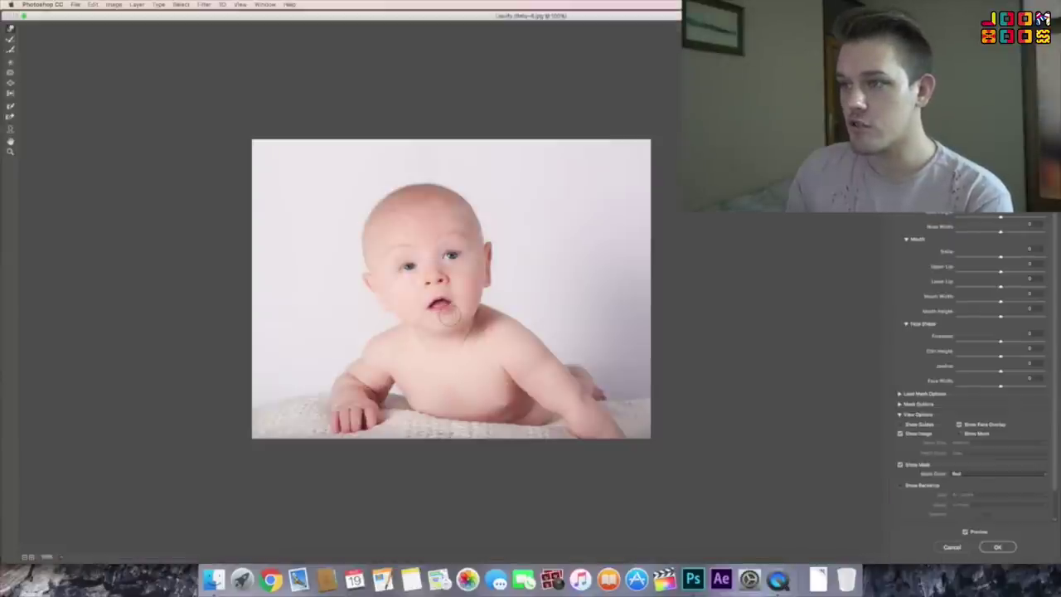
Cancel Liquify, zoom out to review the composite and back in, then show the man's portrait.
{"action": "left_click", "coordinate": [998, 547]}
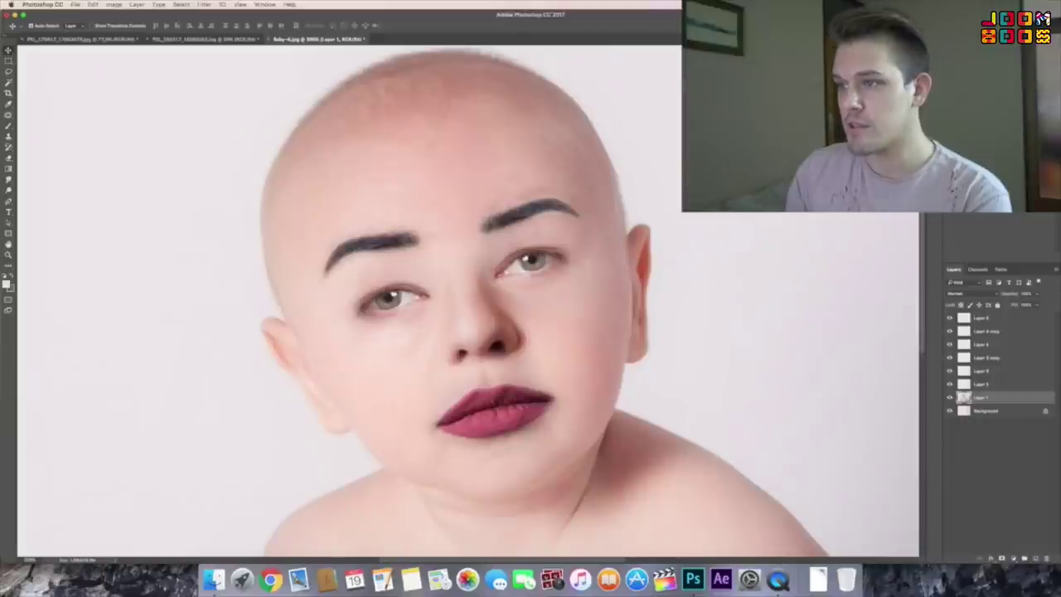
{"action": "key", "text": "super+minus"}
{"action": "key", "text": "super+minus"}
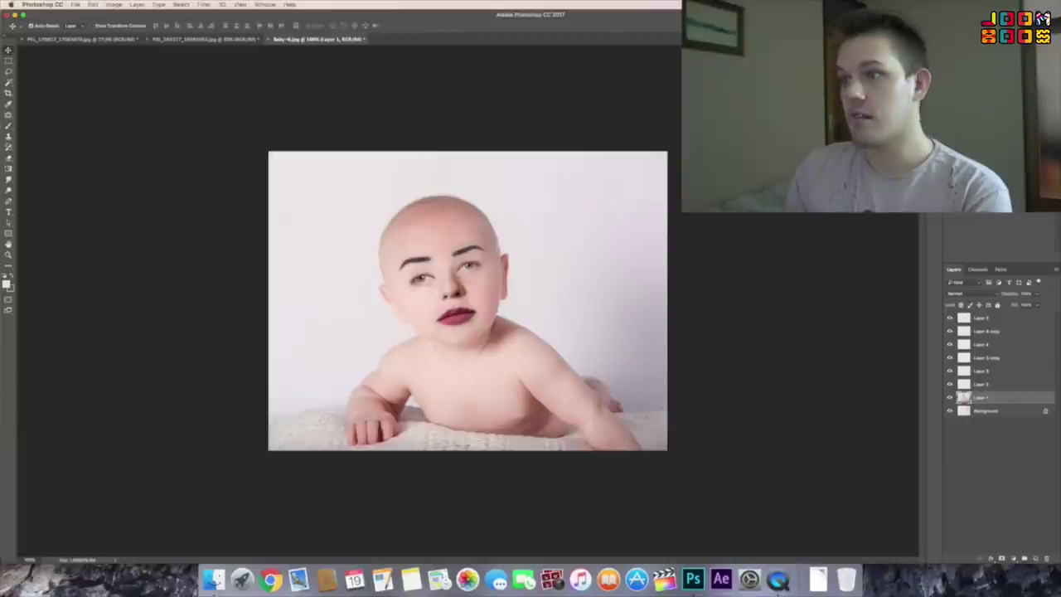
{"action": "key", "text": "super+plus"}
{"action": "key", "text": "super+plus"}
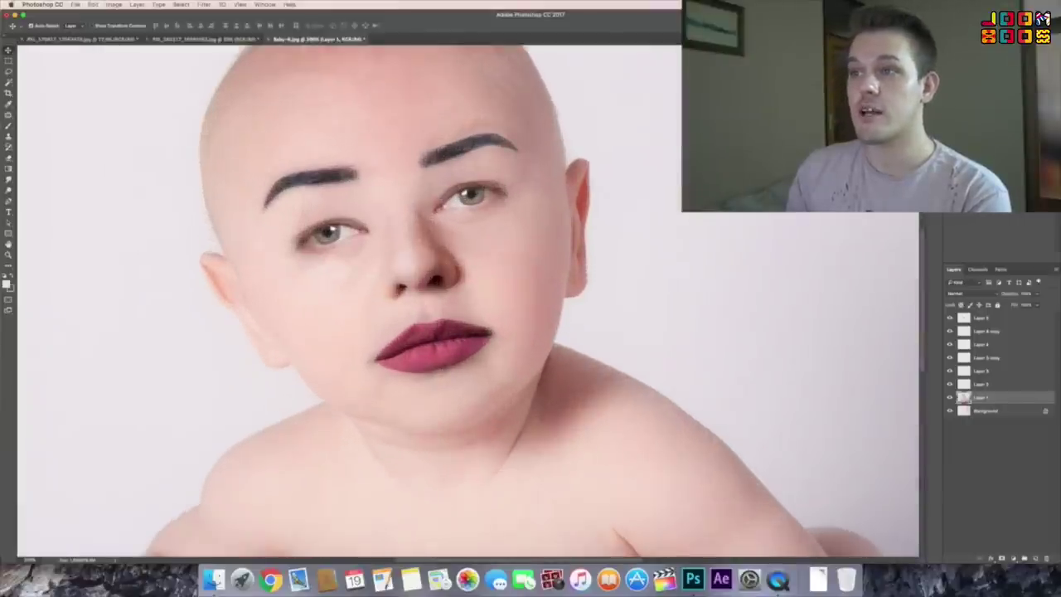
{"action": "scroll", "coordinate": [468, 298], "scroll_direction": "left", "scroll_amount": 2}
{"action": "scroll", "coordinate": [469, 299], "scroll_direction": "up", "scroll_amount": 3}
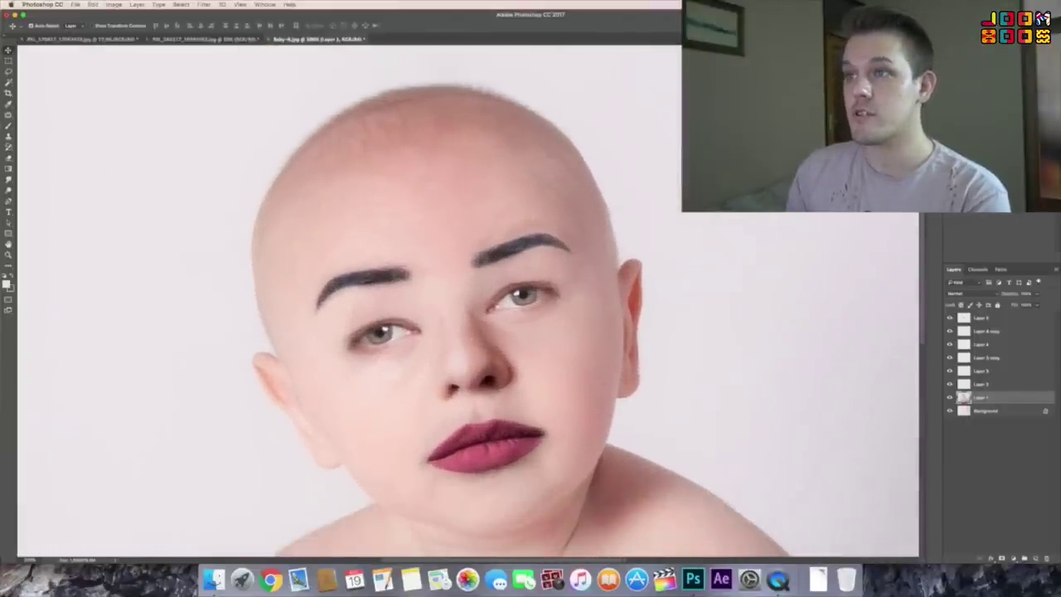
{"action": "left_click", "coordinate": [95, 39]}
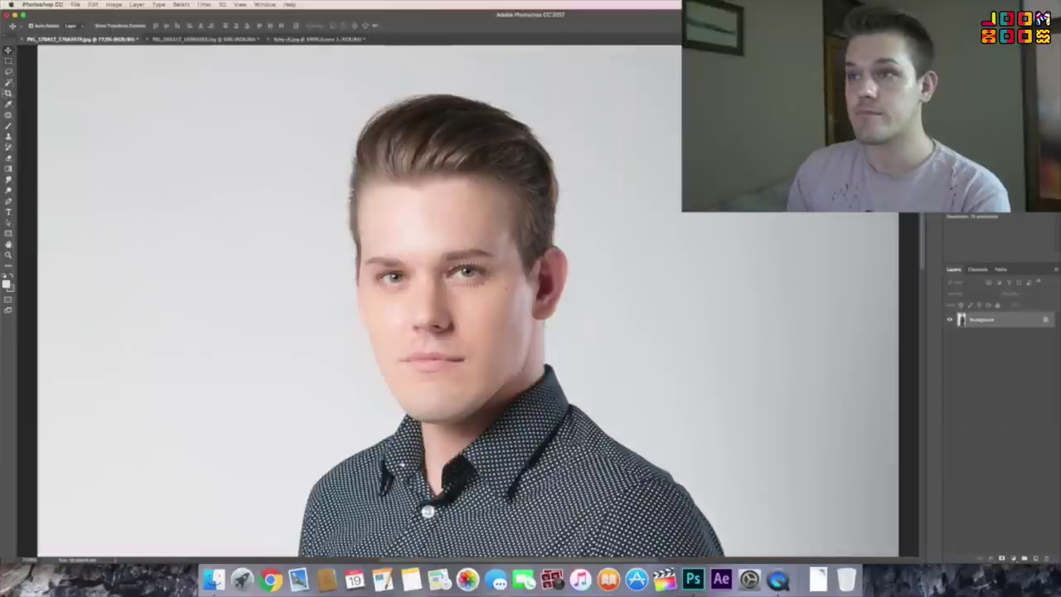
Lasso and copy the man's swept hair, then paste it into Baby-4.jpg.
{"action": "key", "text": "l"}
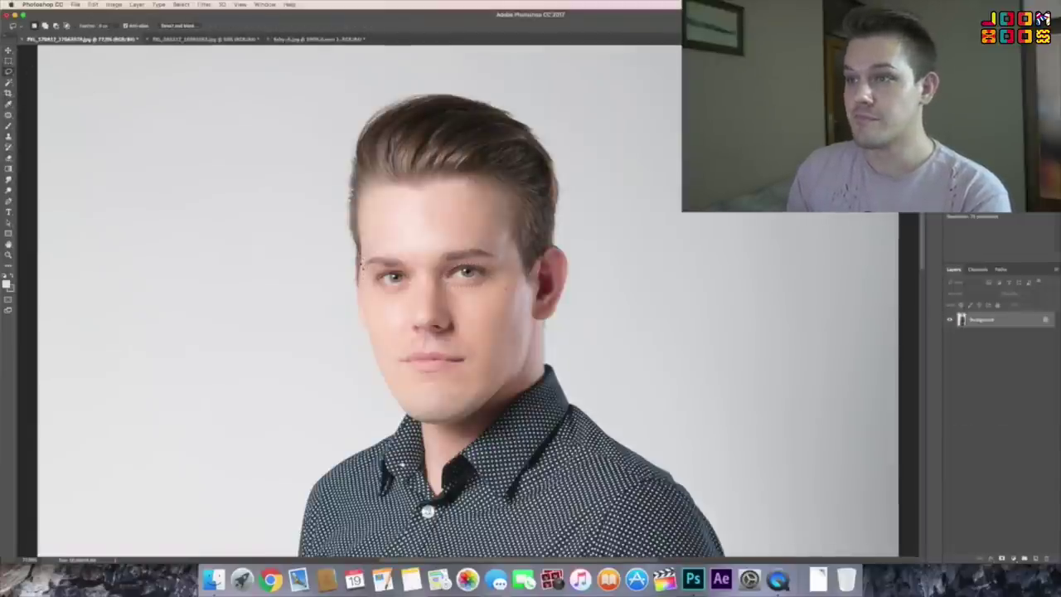
{"action": "left_click_drag", "start_coordinate": [361, 265], "coordinate": [560, 192]}
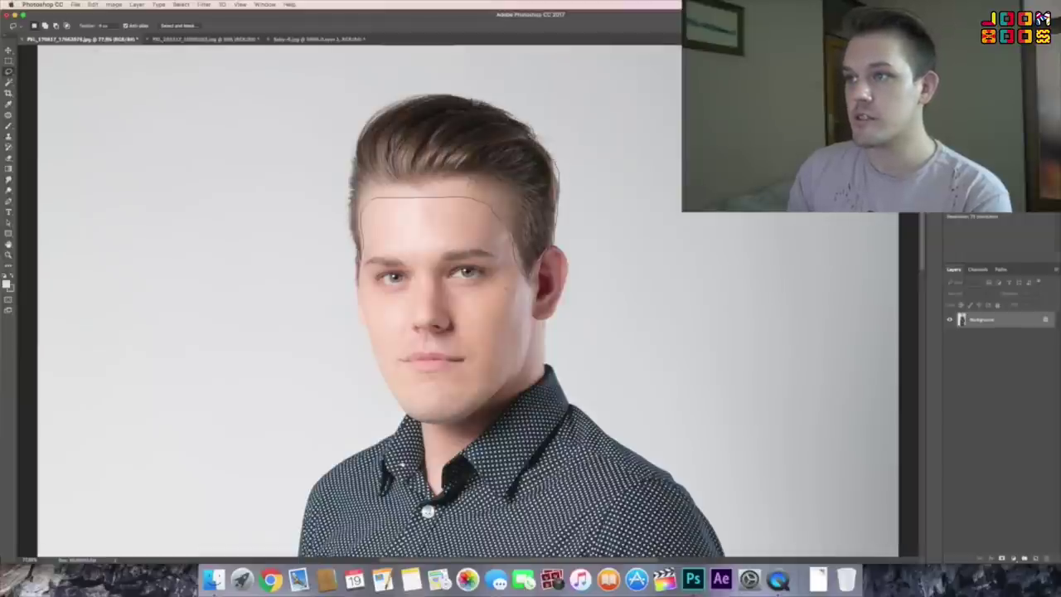
{"action": "left_click", "coordinate": [319, 39]}
{"action": "left_click", "coordinate": [93, 4]}
{"action": "left_click", "coordinate": [116, 81]}
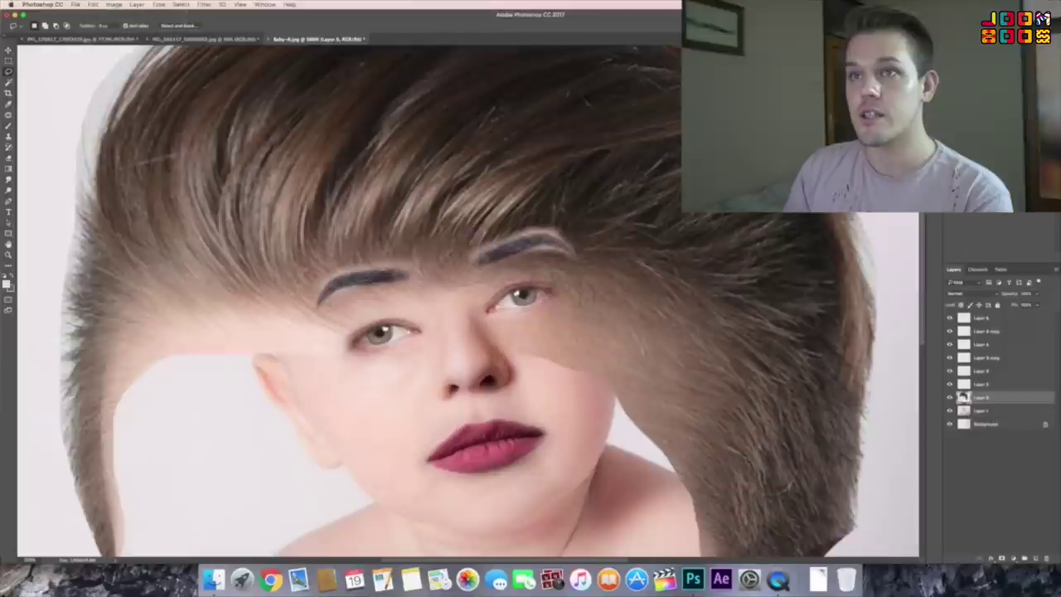
Free Transform the pasted hair, shrinking and tilting it to fit the baby's head.
{"action": "key", "text": "super+minus"}
{"action": "key", "text": "super+minus"}
{"action": "key", "text": "super+minus"}
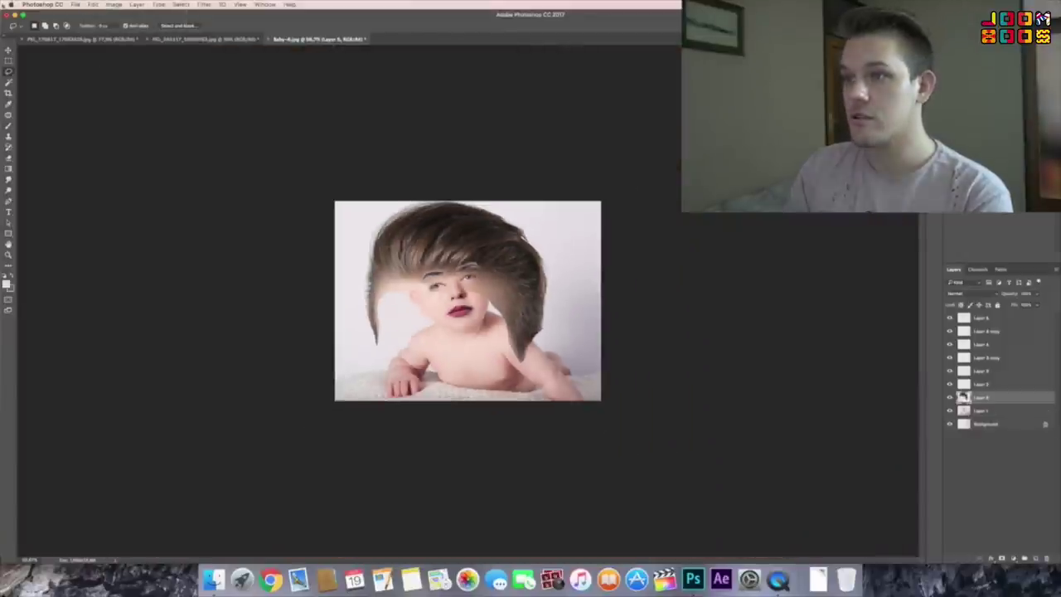
{"action": "left_click", "coordinate": [93, 4]}
{"action": "left_click", "coordinate": [113, 180]}
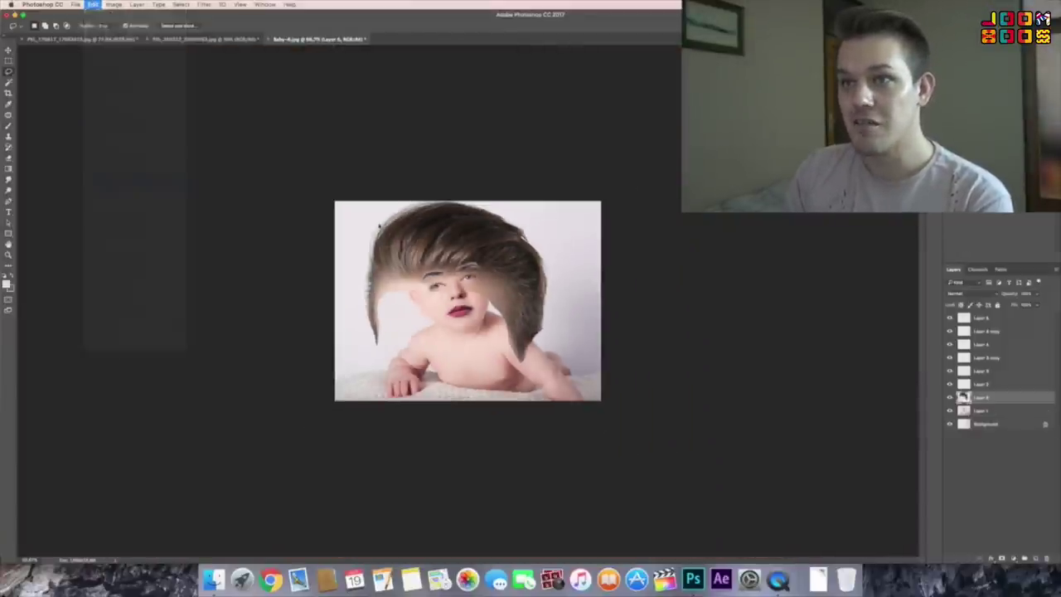
{"action": "mouse_move", "coordinate": [371, 208]}
{"action": "left_mouse_down"}
{"action": "mouse_move", "coordinate": [557, 259]}
{"action": "mouse_move", "coordinate": [464, 244]}
{"action": "mouse_move", "coordinate": [502, 208]}
{"action": "left_mouse_up"}
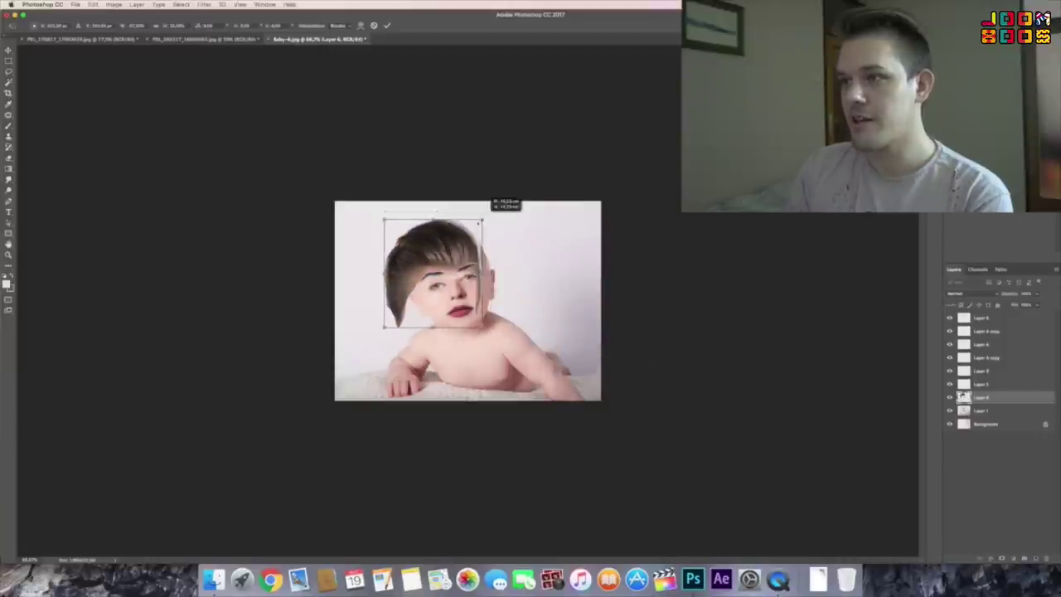
{"action": "key", "text": "super+plus"}
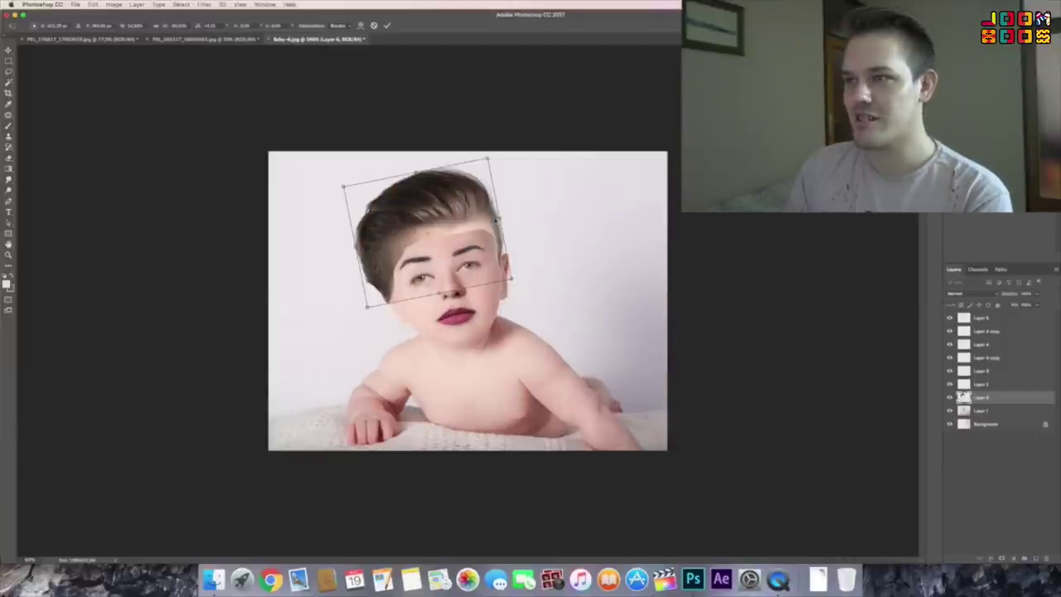
Apply the hair transformation, zoom in to check the fit, then zoom out to the full composite.
{"action": "key", "text": "m"}
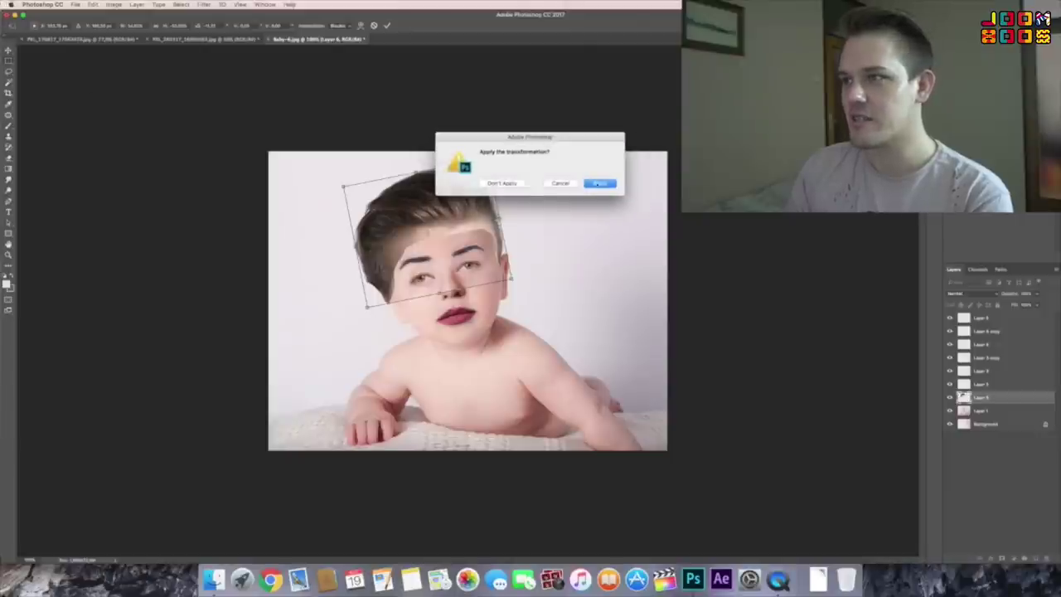
{"action": "left_click", "coordinate": [601, 183]}
{"action": "key", "text": "b"}
{"action": "key", "text": "super+plus"}
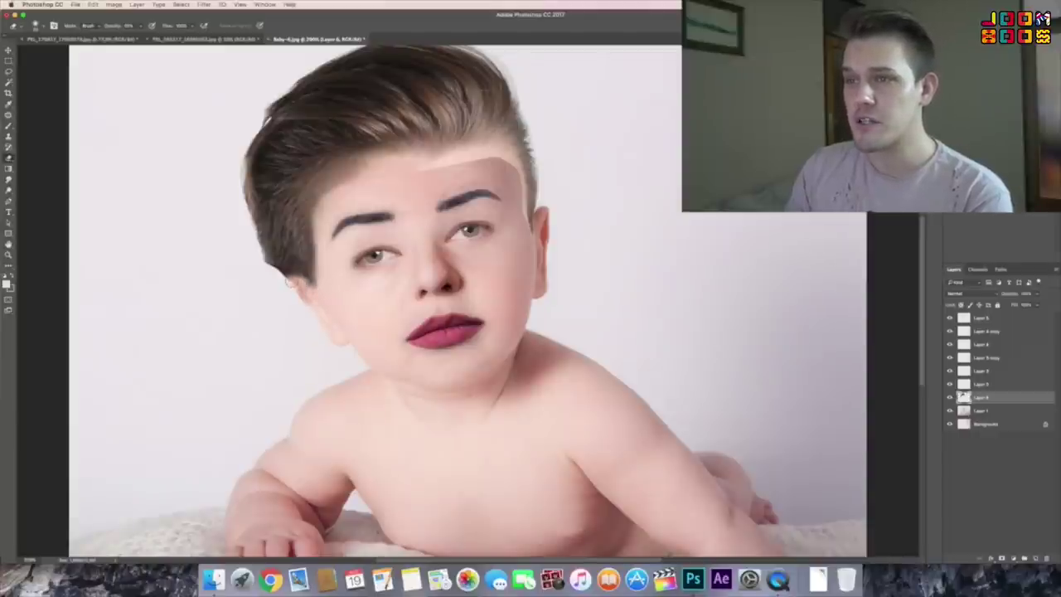
{"action": "key", "text": "super+minus"}
{"action": "key", "text": "m"}
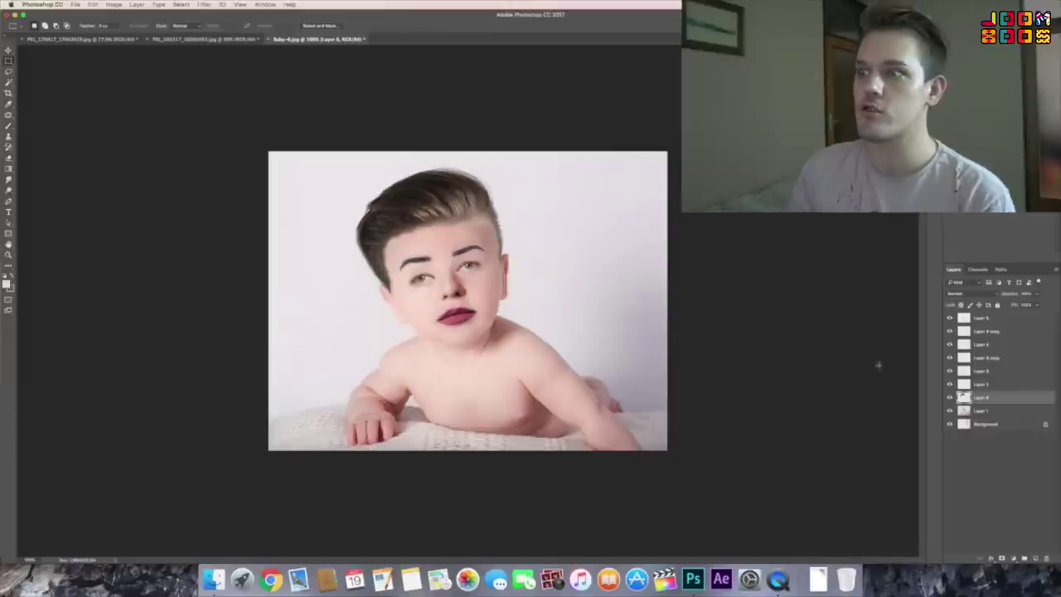
Hide the Layer 4 and Layer 4 copy eyebrow layers and zoom out to compare.
{"action": "key", "text": "super+plus"}
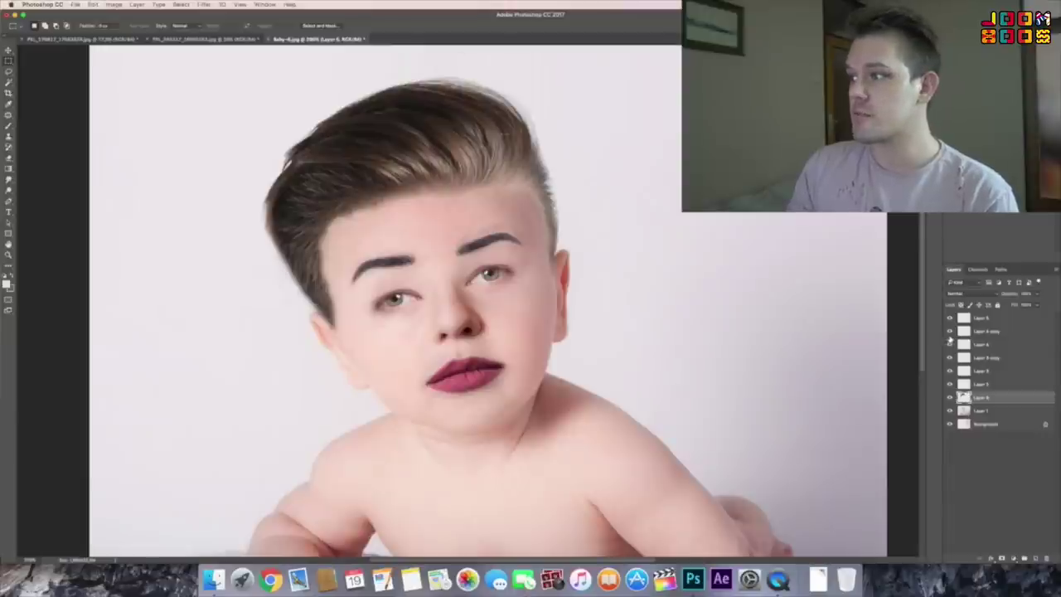
{"action": "left_click", "coordinate": [949, 331]}
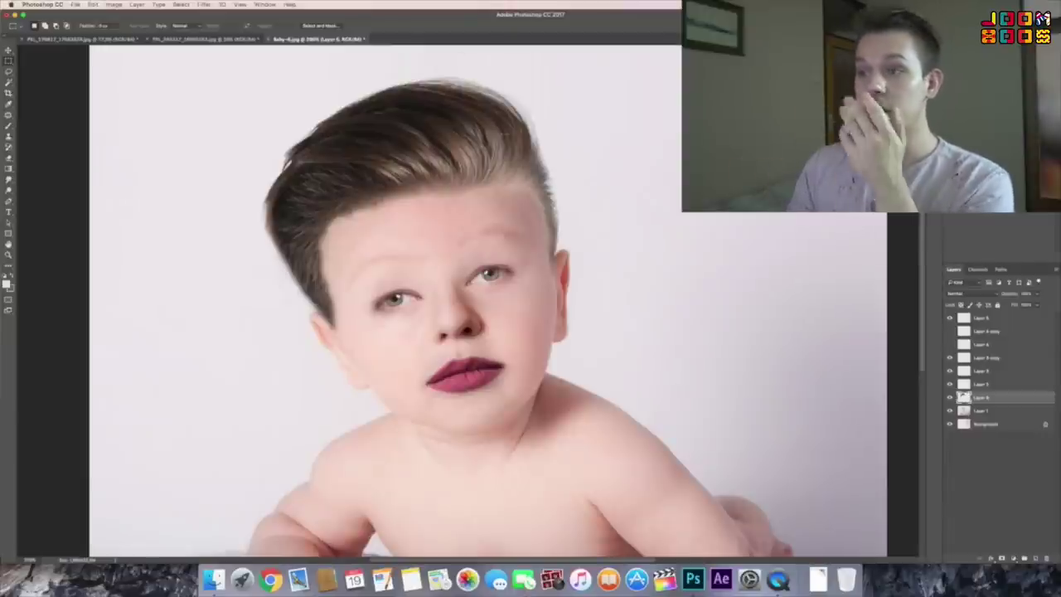
{"action": "key", "text": "super+minus"}
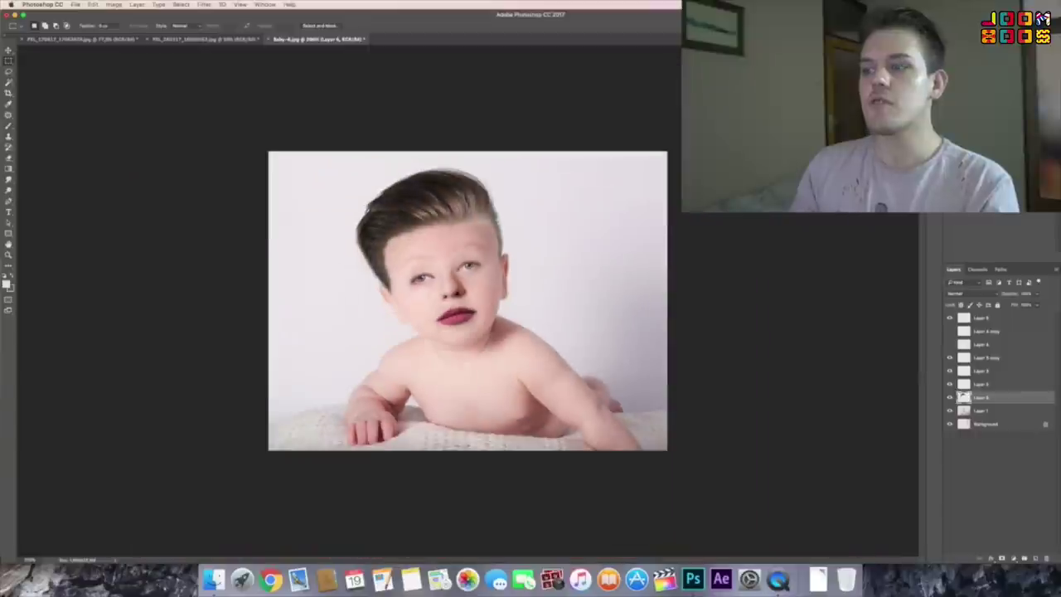